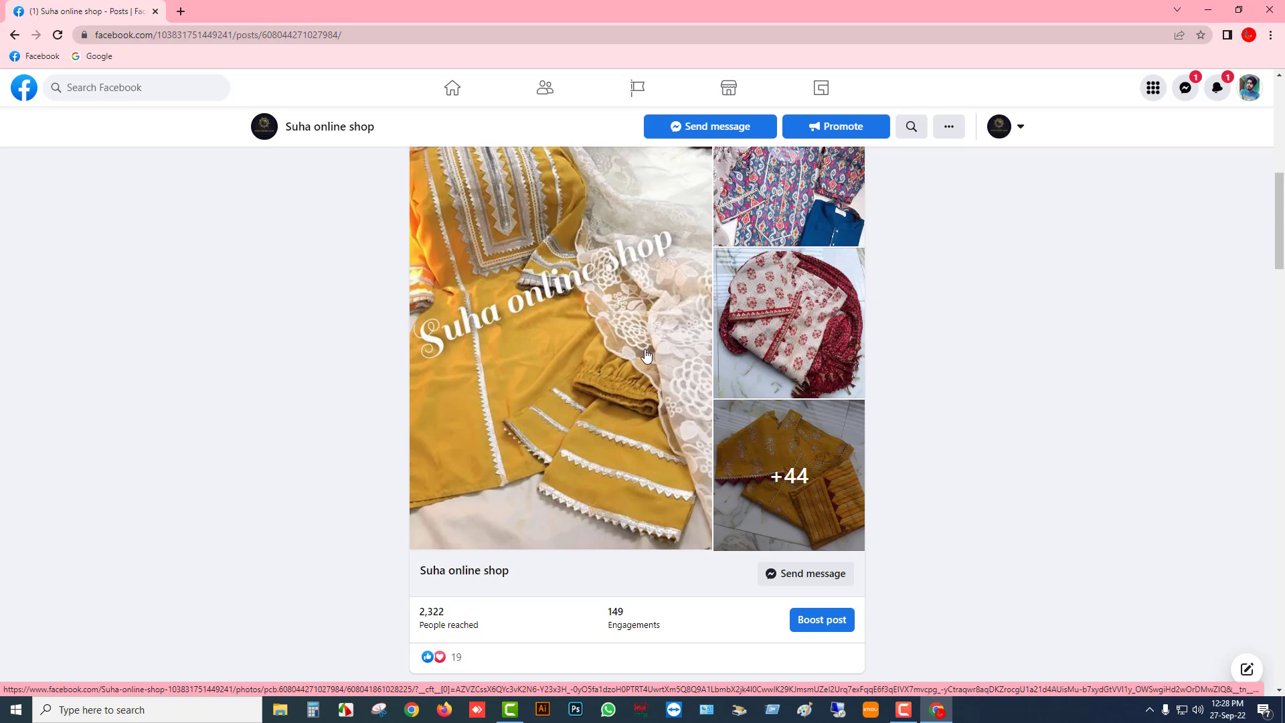
Look over the Suha online shop dress post and open its Boost post setup
{"action": "scroll", "coordinate": [646, 354], "scroll_direction": "up", "scroll_amount": 3}
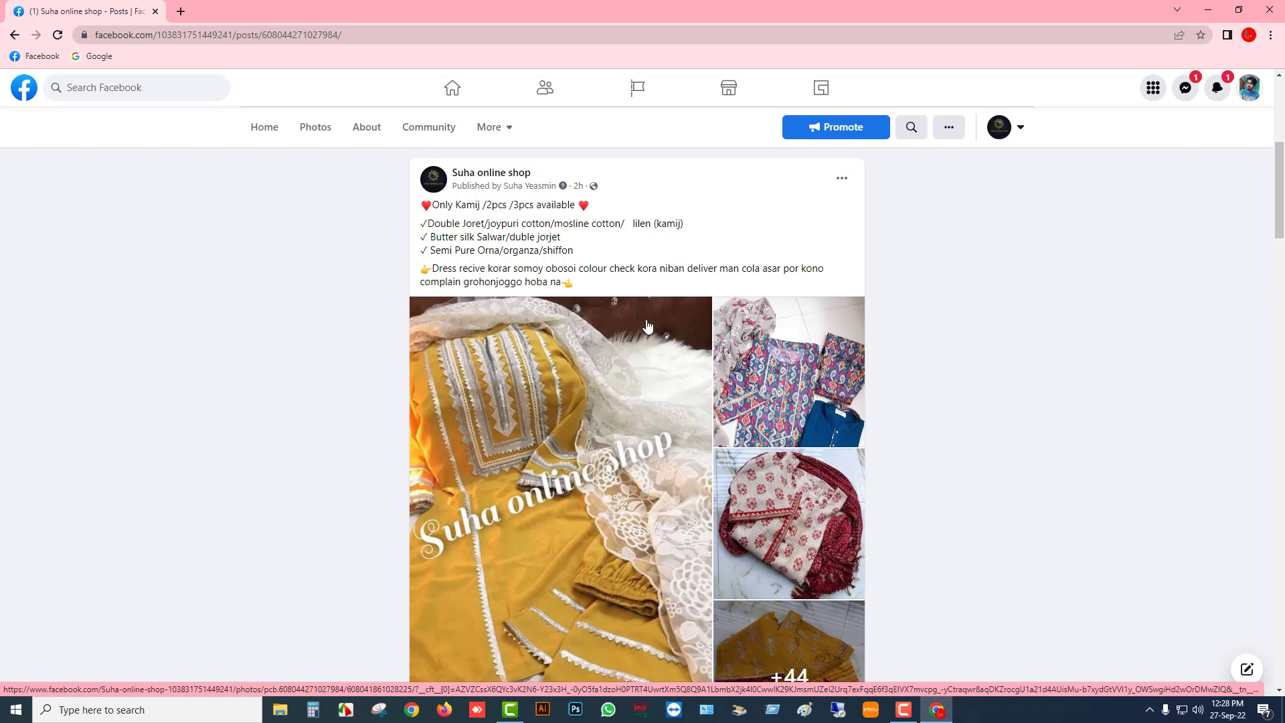
{"action": "scroll", "coordinate": [656, 328], "scroll_direction": "down", "scroll_amount": 2}
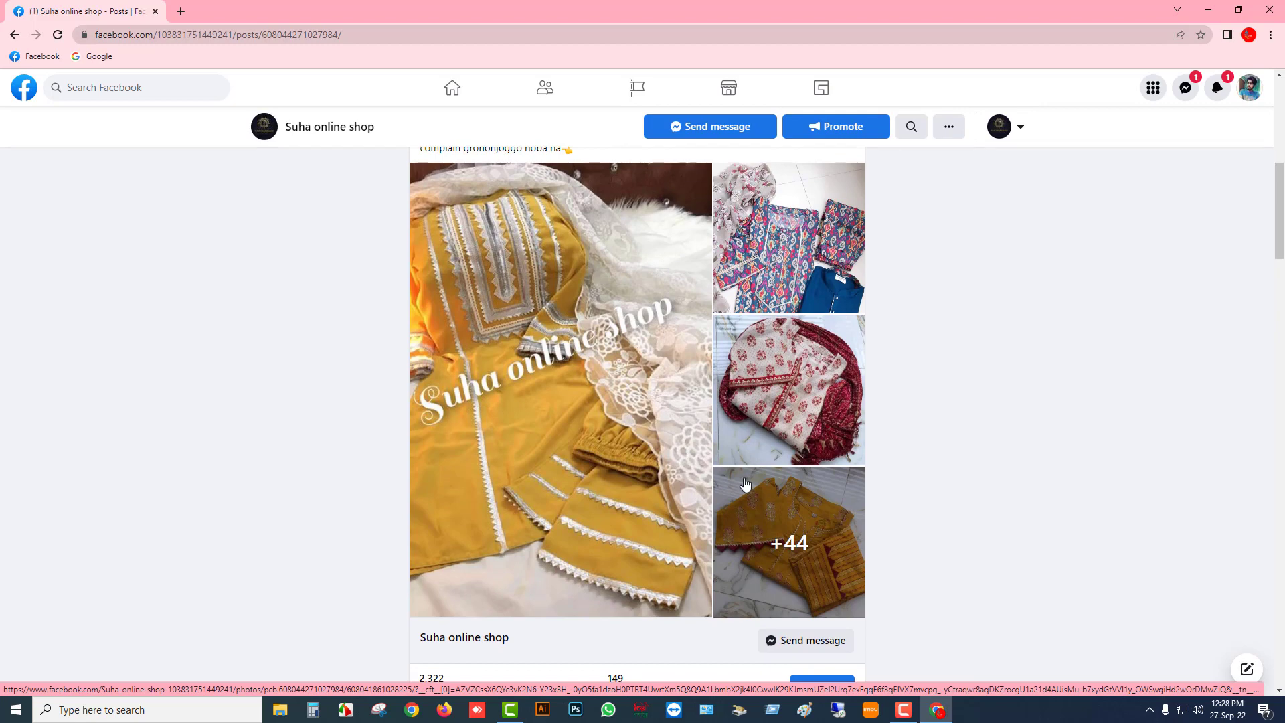
{"action": "scroll", "coordinate": [746, 485], "scroll_direction": "down", "scroll_amount": 3}
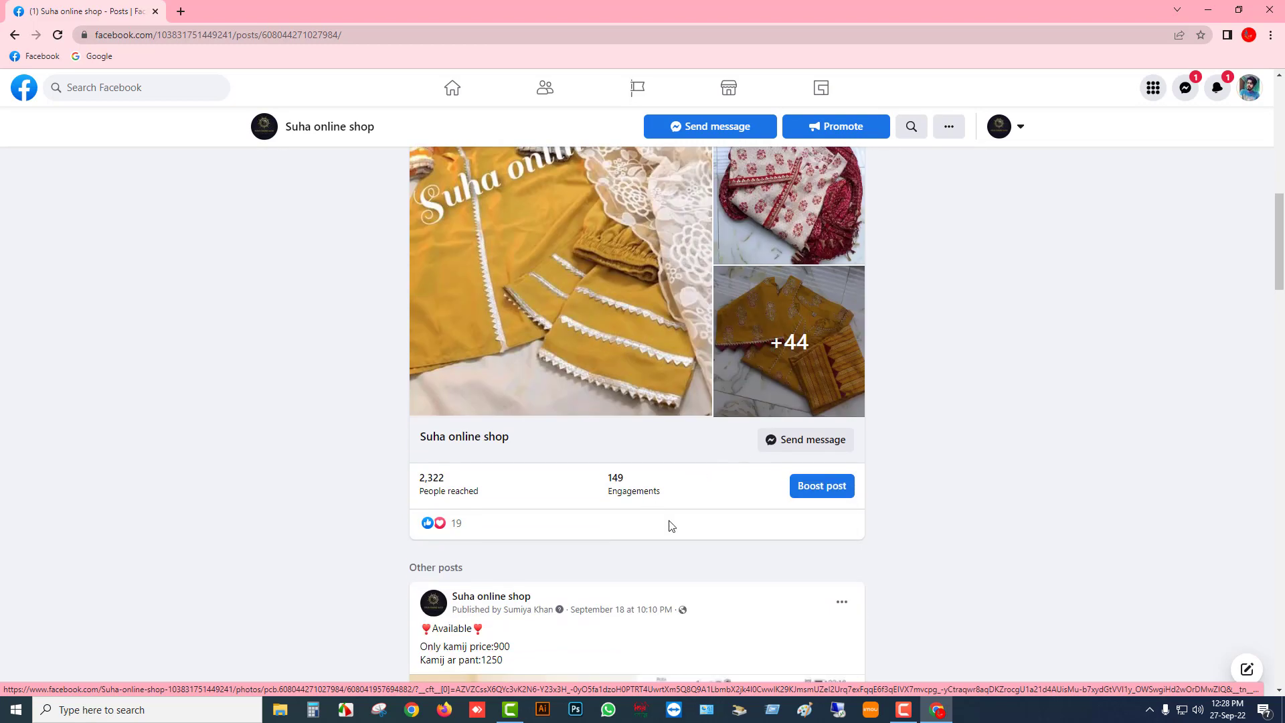
{"action": "left_click", "coordinate": [822, 488]}
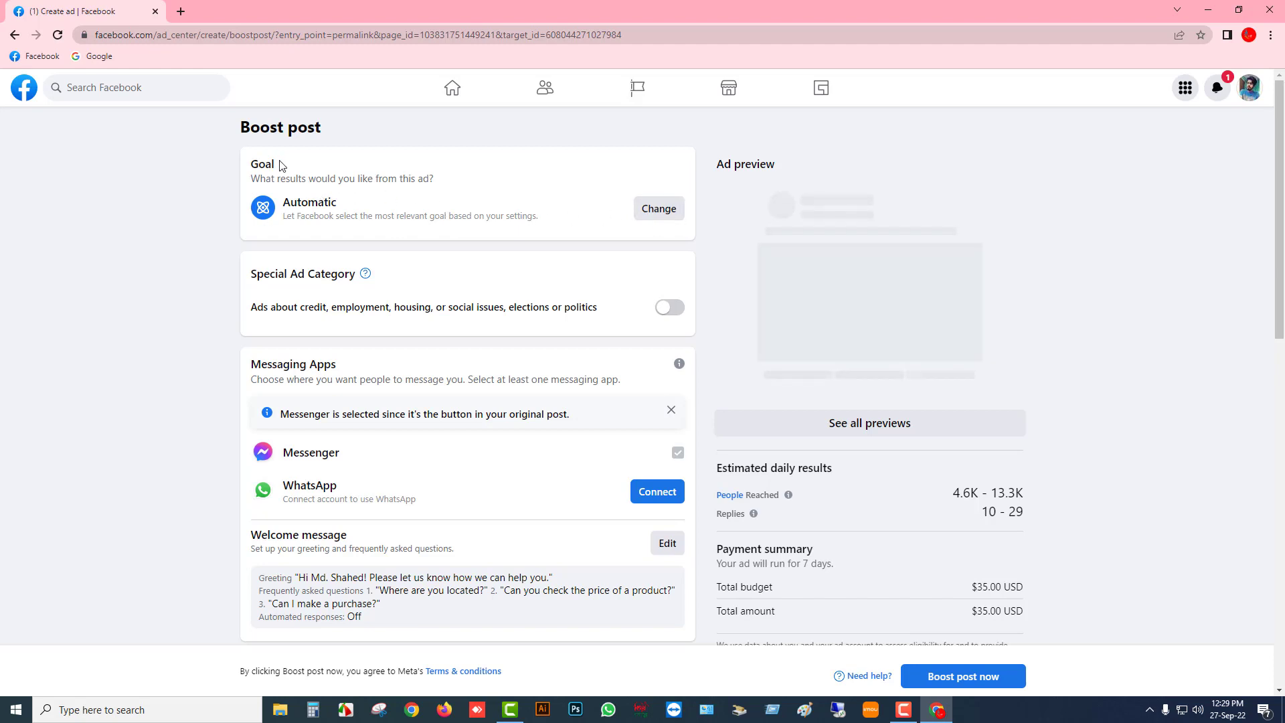
Change the boosted post's goal to Get more messages and save it
{"action": "left_click_drag", "start_coordinate": [277, 165], "coordinate": [259, 165]}
{"action": "left_click", "coordinate": [415, 201]}
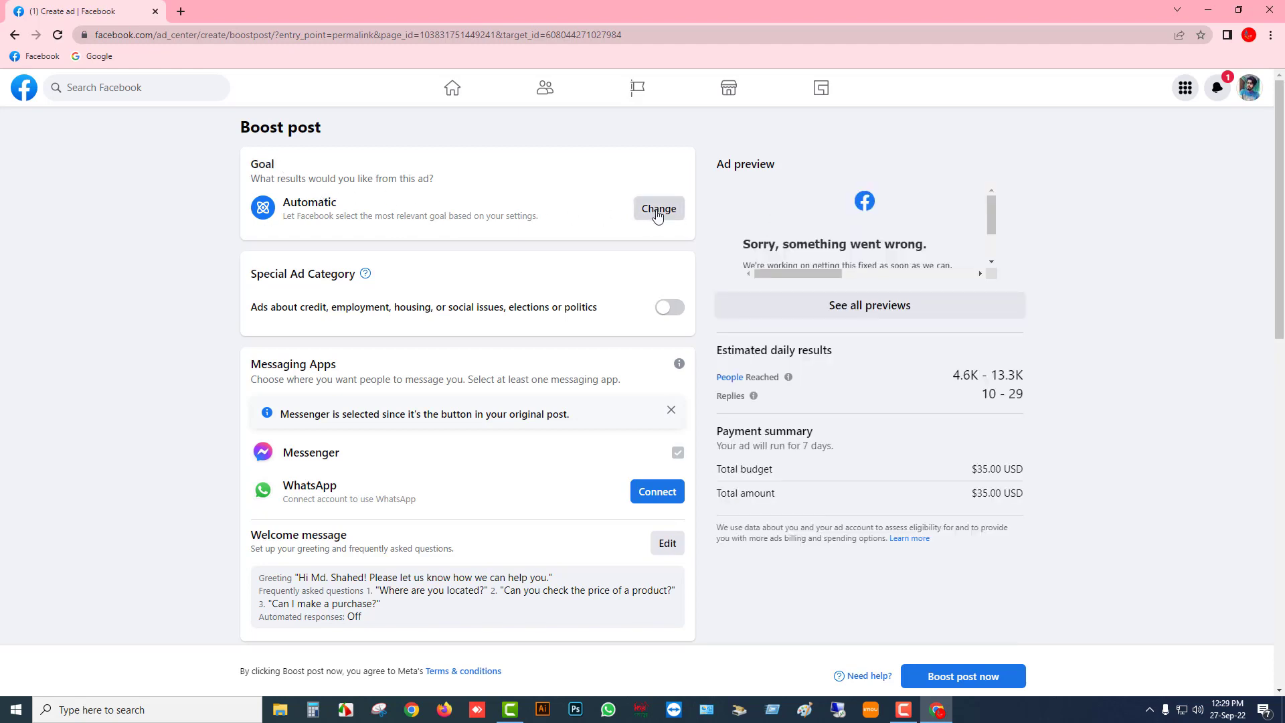
{"action": "left_click", "coordinate": [657, 210]}
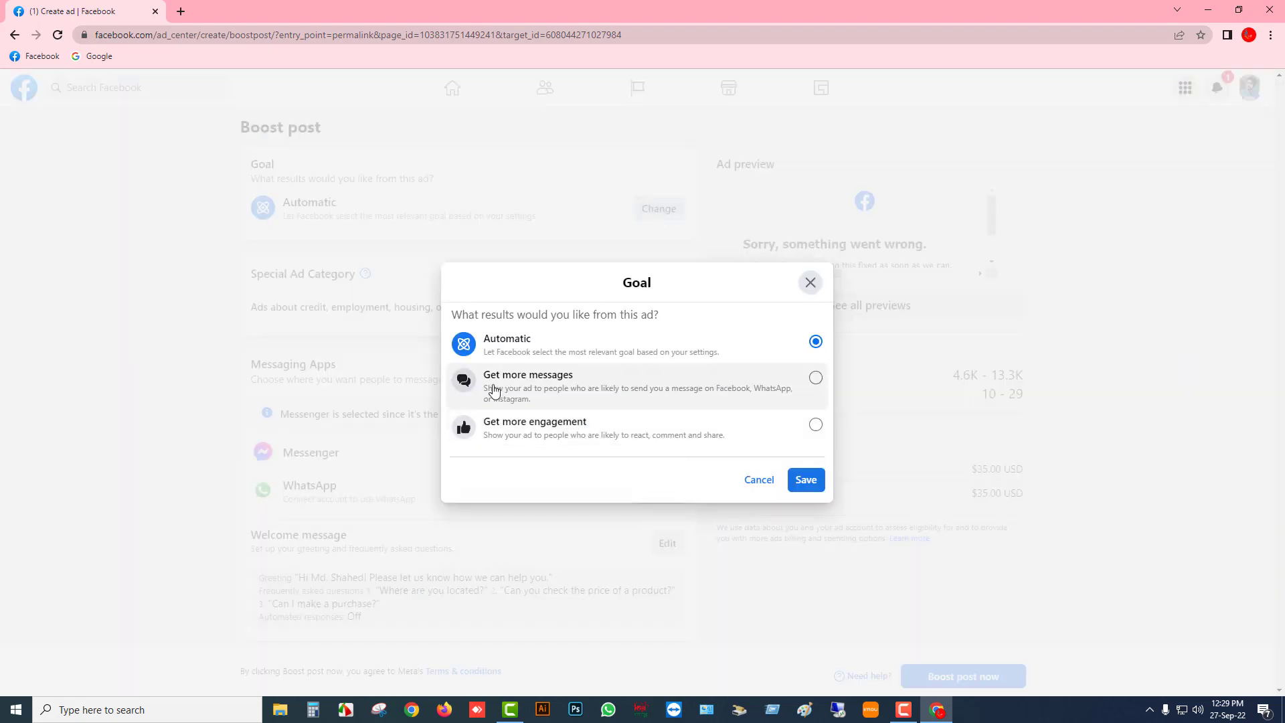
{"action": "left_click", "coordinate": [815, 377]}
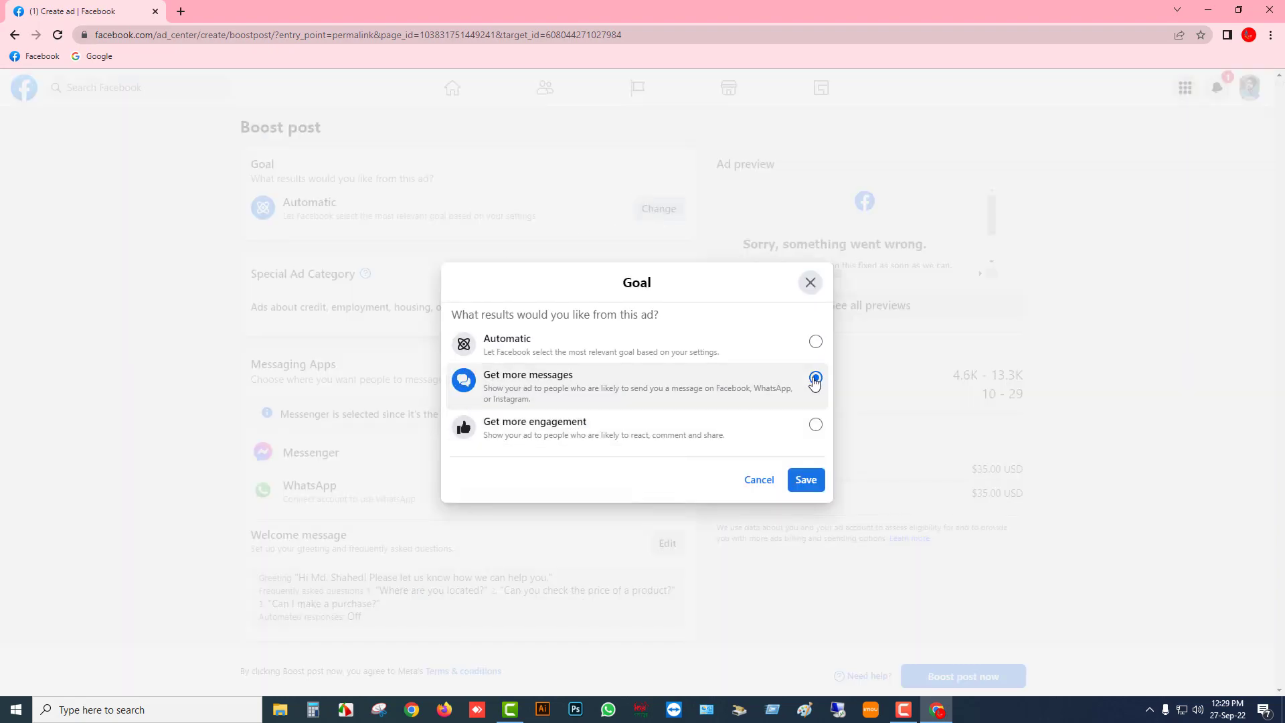
{"action": "left_click", "coordinate": [807, 480]}
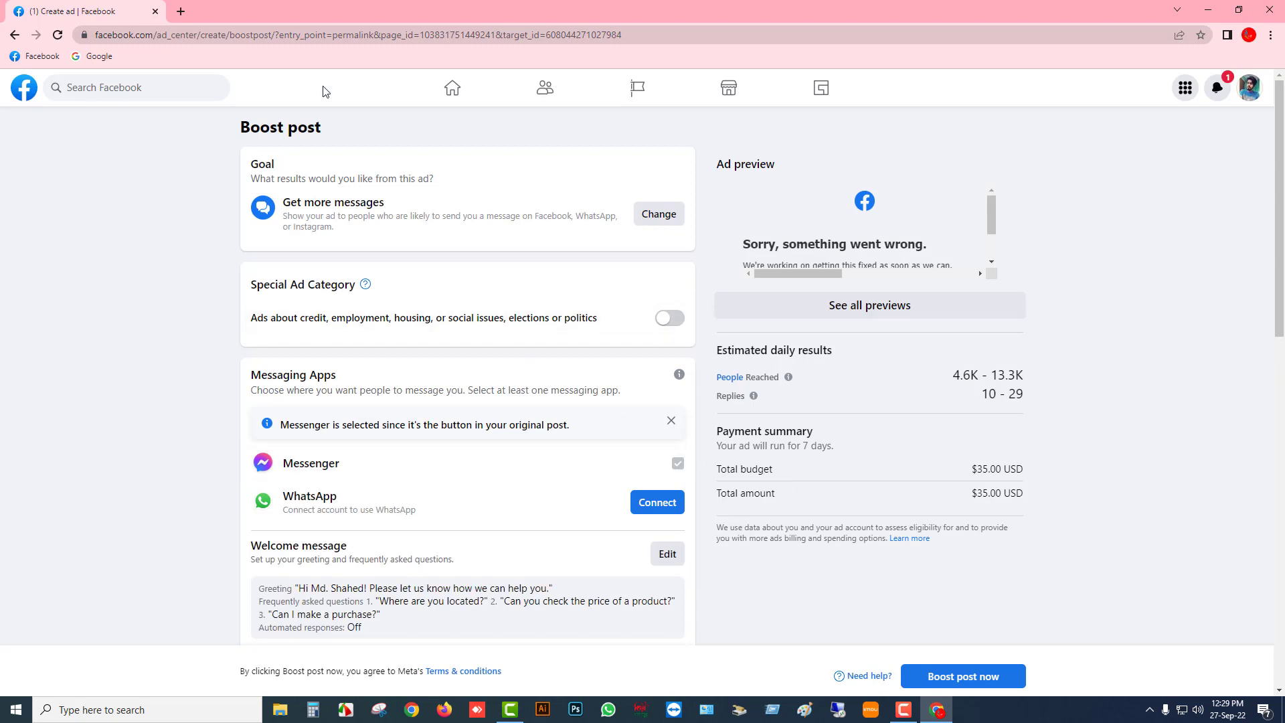
Open the copied post link in a new browser tab and examine the post's text, photos and Send message button
{"action": "left_click", "coordinate": [181, 11]}
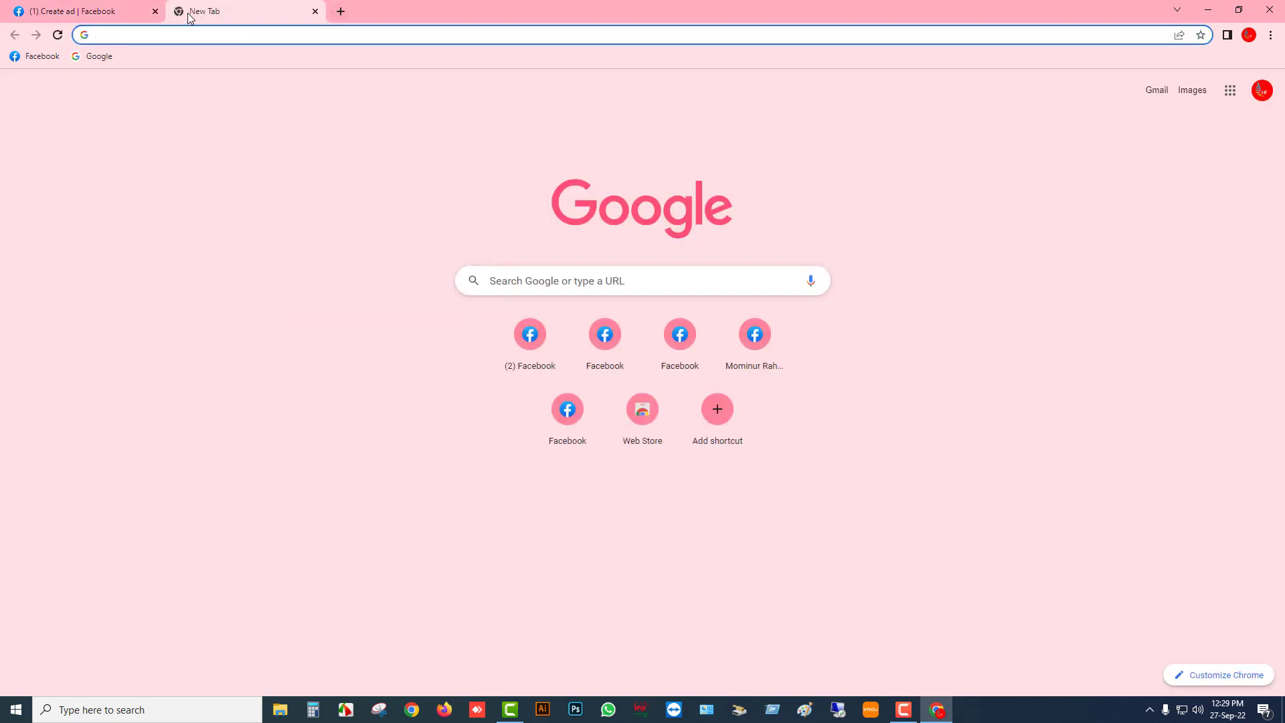
{"action": "key", "text": "ctrl+v"}
{"action": "key", "text": "Return"}
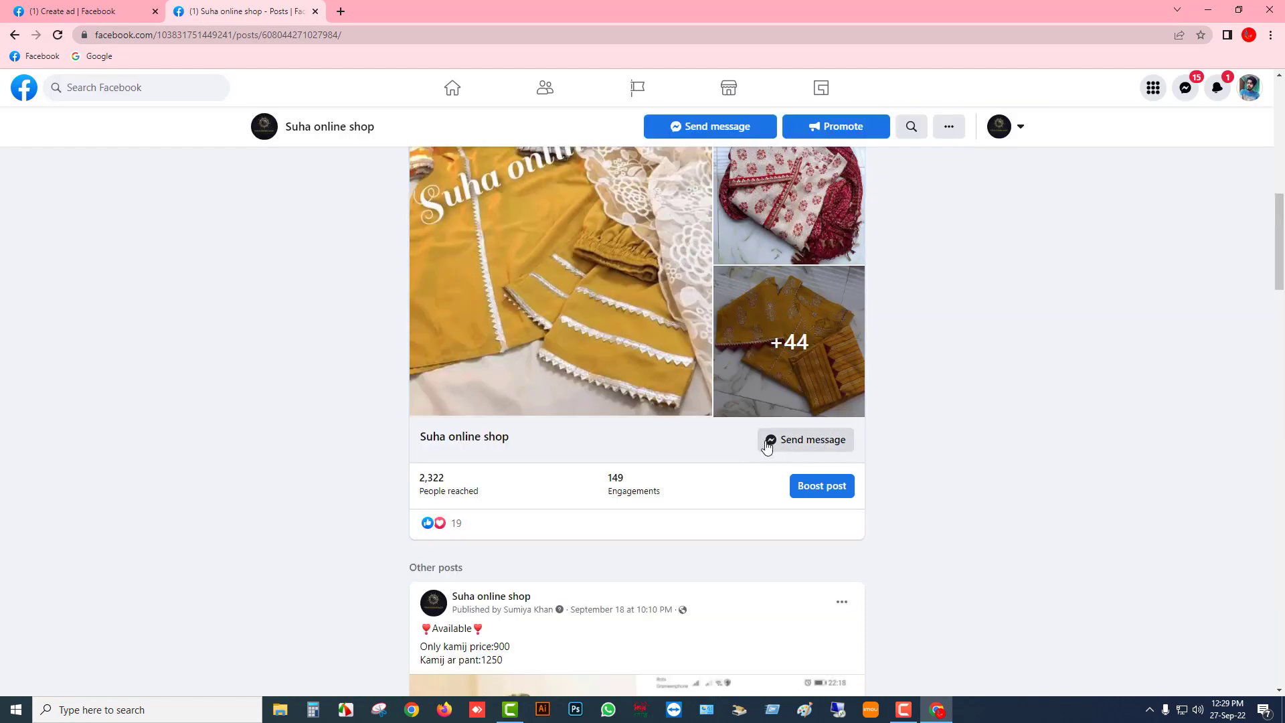
{"action": "scroll", "coordinate": [804, 446], "scroll_direction": "up", "scroll_amount": 5}
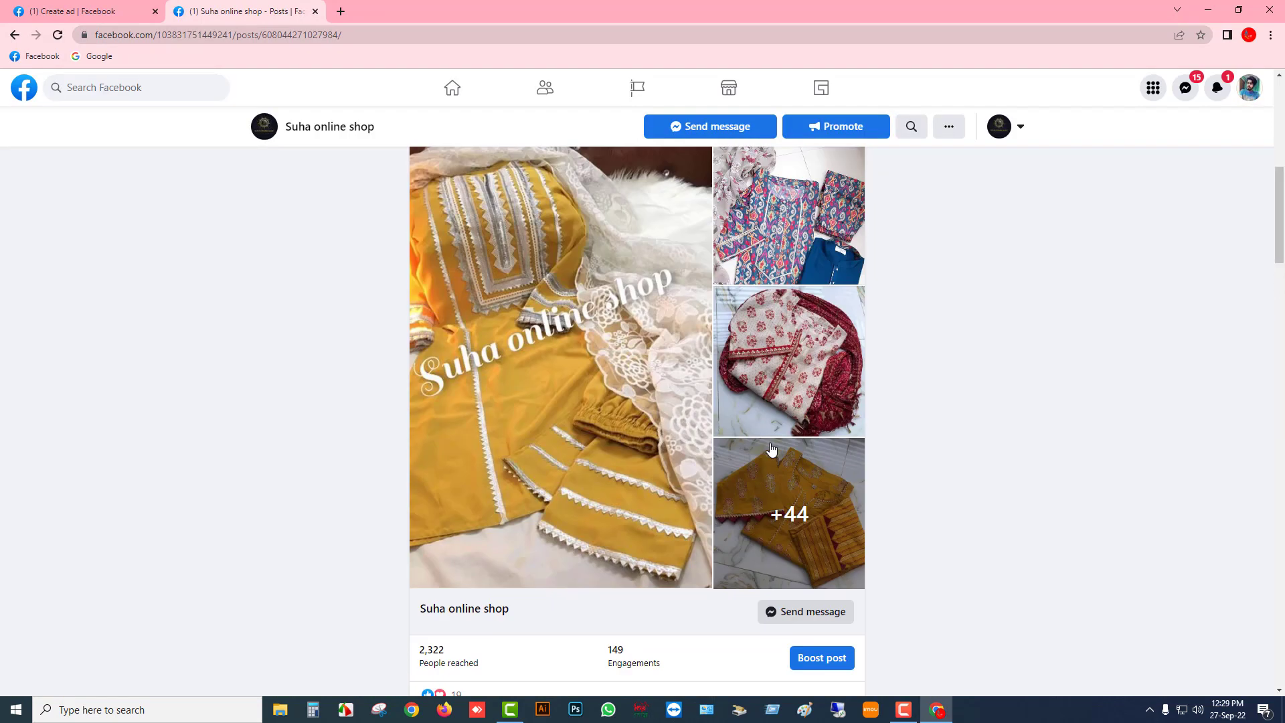
{"action": "scroll", "coordinate": [625, 433], "scroll_direction": "down", "scroll_amount": 4}
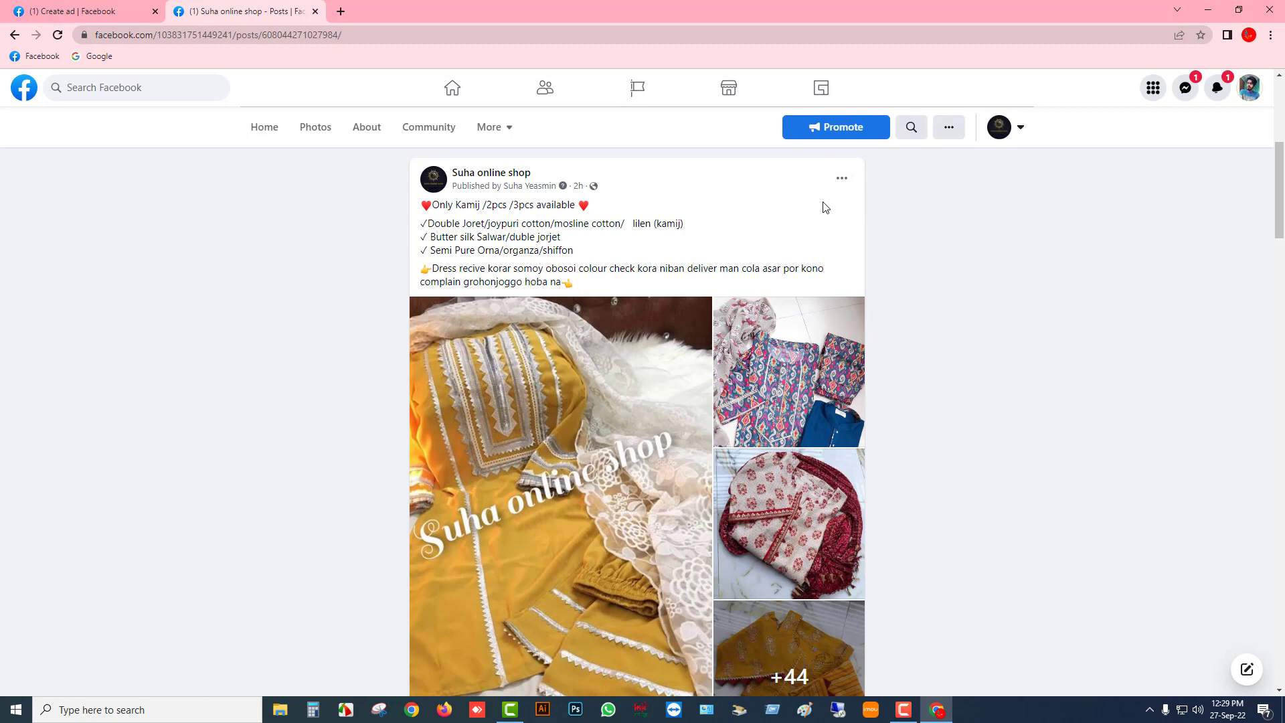
{"action": "scroll", "coordinate": [818, 442], "scroll_direction": "down", "scroll_amount": 5}
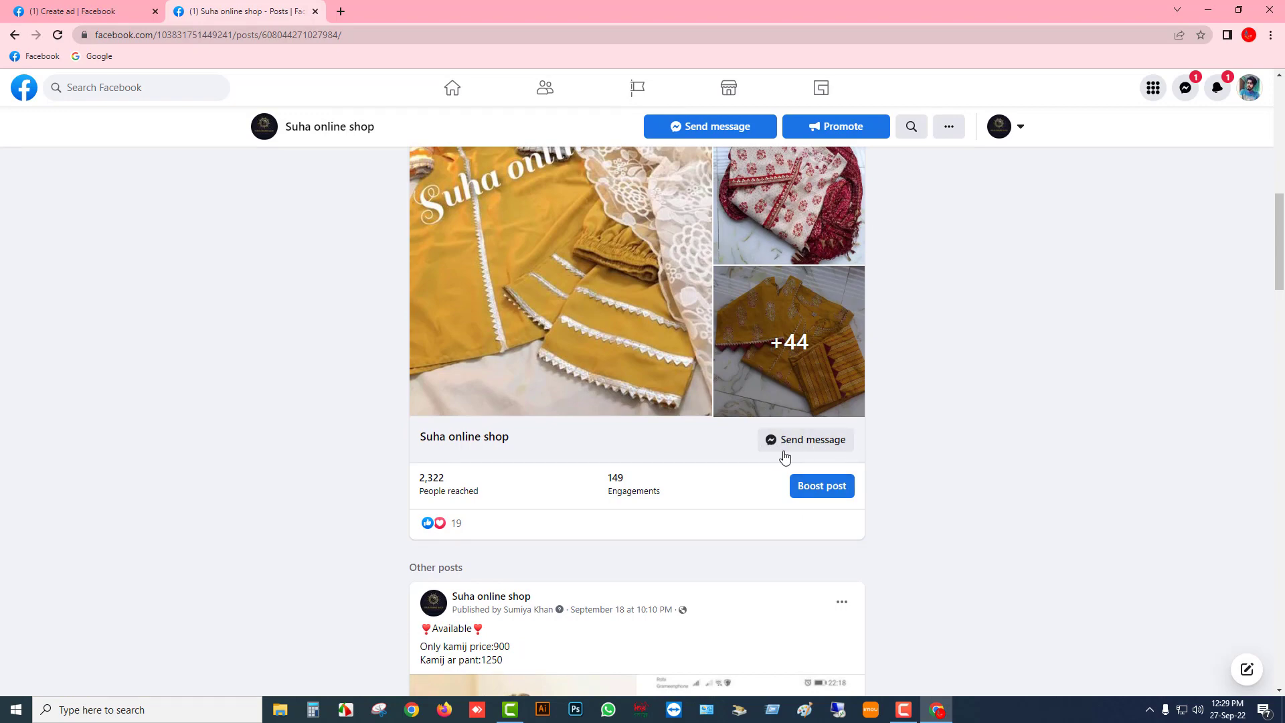
Return to the Boost post page and set the ad goal to Get more messages, saving the choice
{"action": "left_click", "coordinate": [84, 10]}
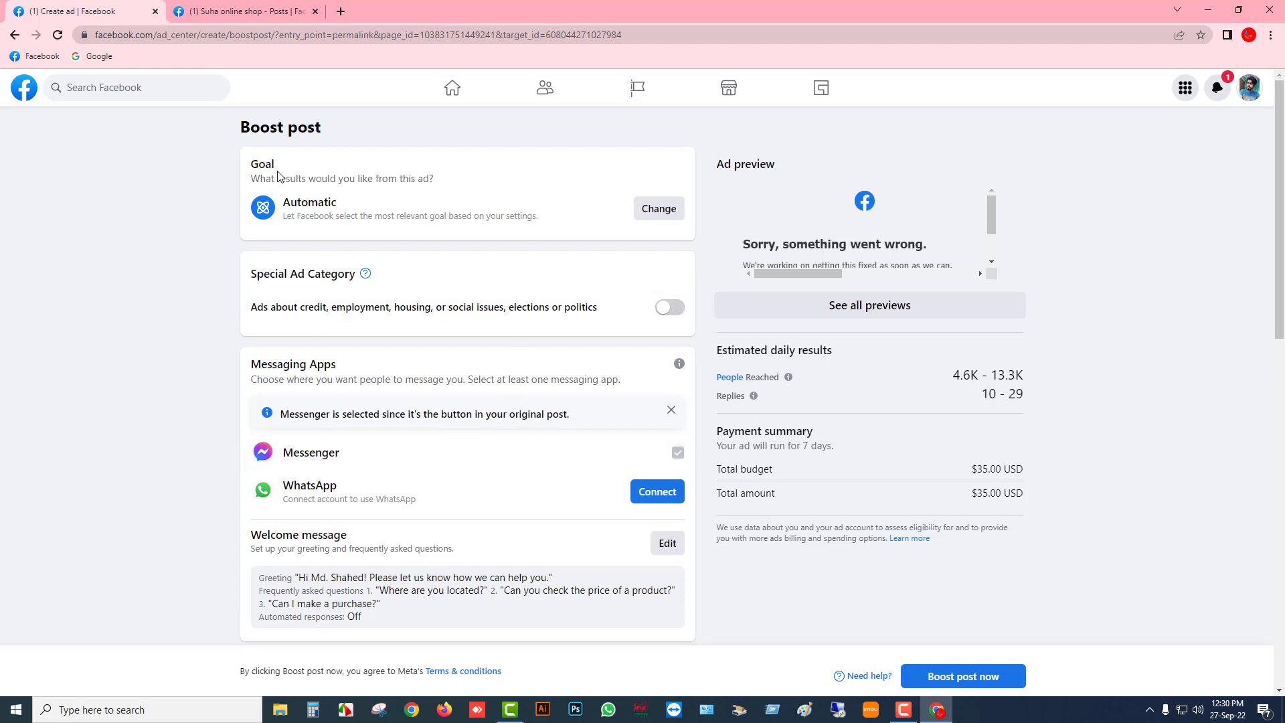
{"action": "left_click_drag", "start_coordinate": [275, 164], "coordinate": [250, 164]}
{"action": "left_click", "coordinate": [407, 192]}
{"action": "left_click_drag", "start_coordinate": [282, 202], "coordinate": [344, 205]}
{"action": "left_click", "coordinate": [554, 218]}
{"action": "left_click", "coordinate": [656, 209]}
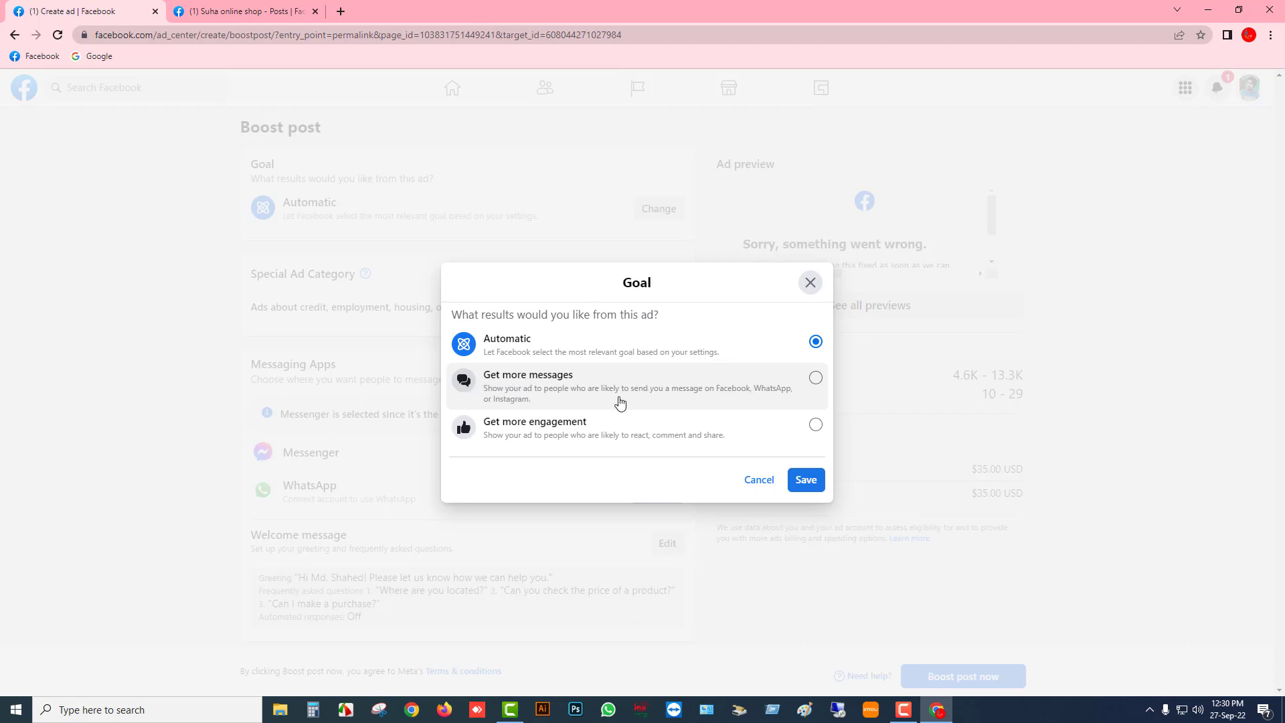
{"action": "left_click", "coordinate": [815, 380]}
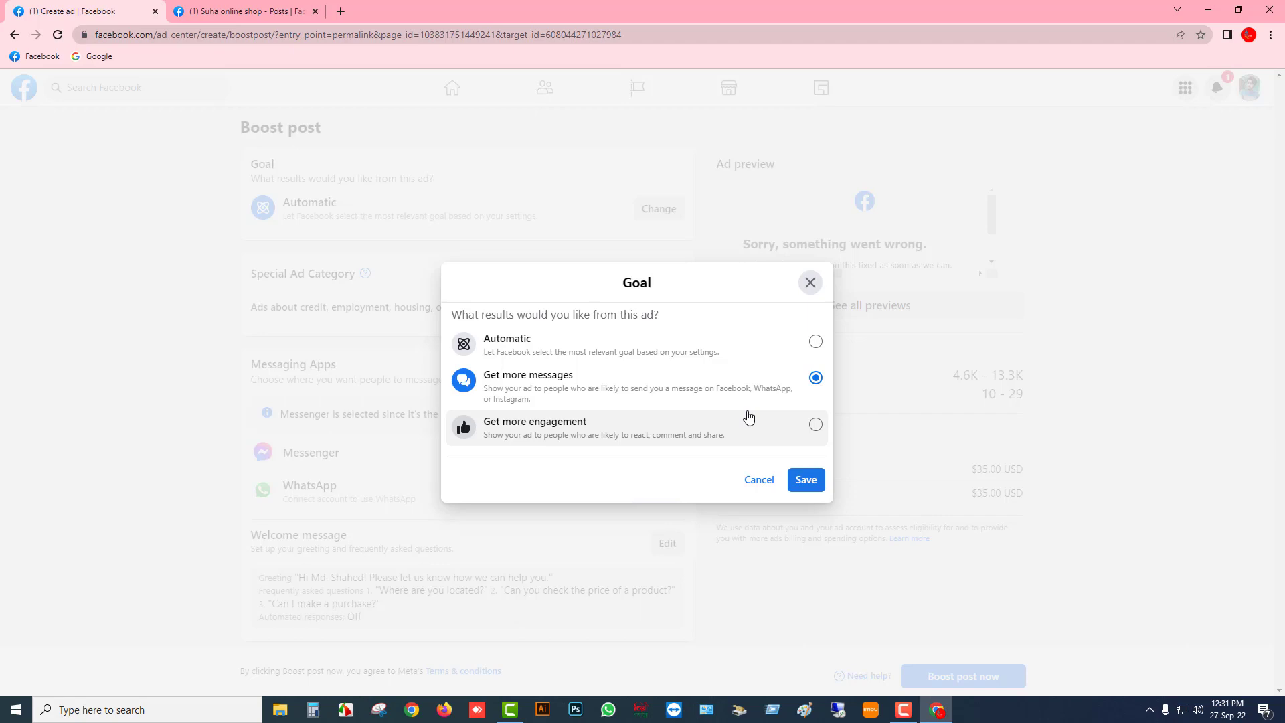
{"action": "left_click", "coordinate": [806, 479]}
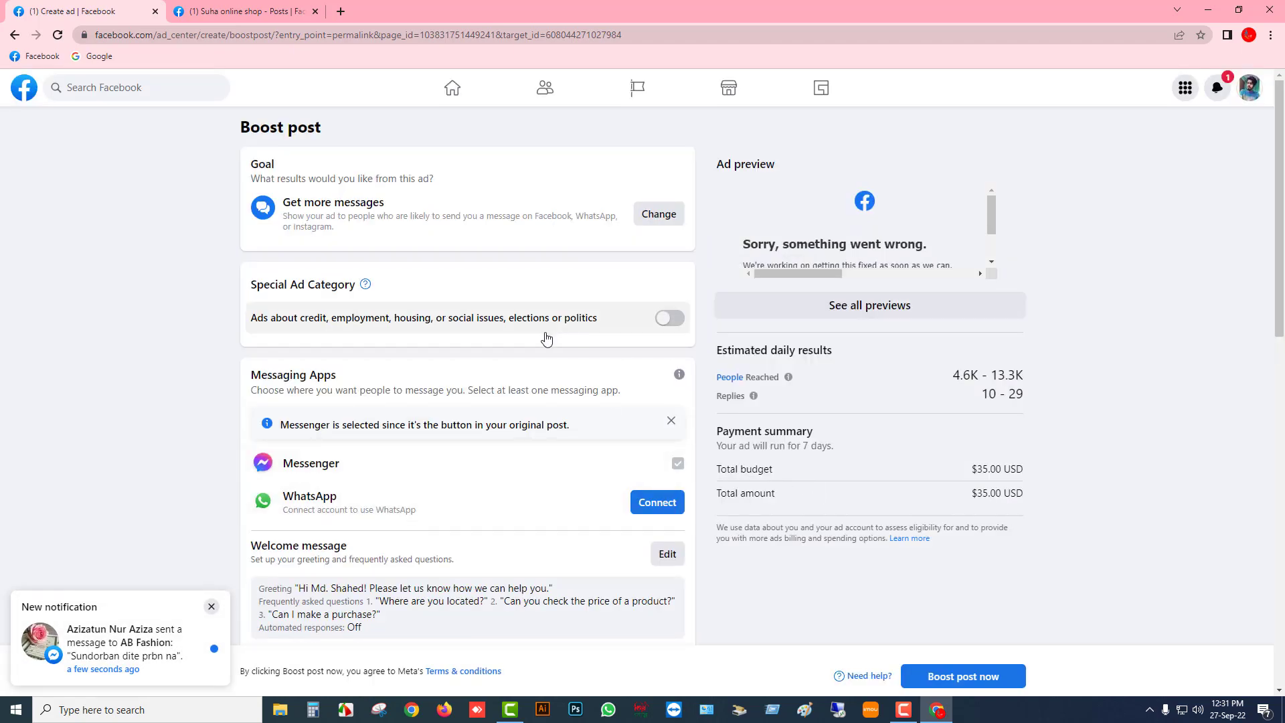
Compare the original post's Send message button with the boost settings, closing the chat window that covers the post page
{"action": "left_click", "coordinate": [244, 15]}
{"action": "scroll", "coordinate": [784, 428], "scroll_direction": "up", "scroll_amount": 2}
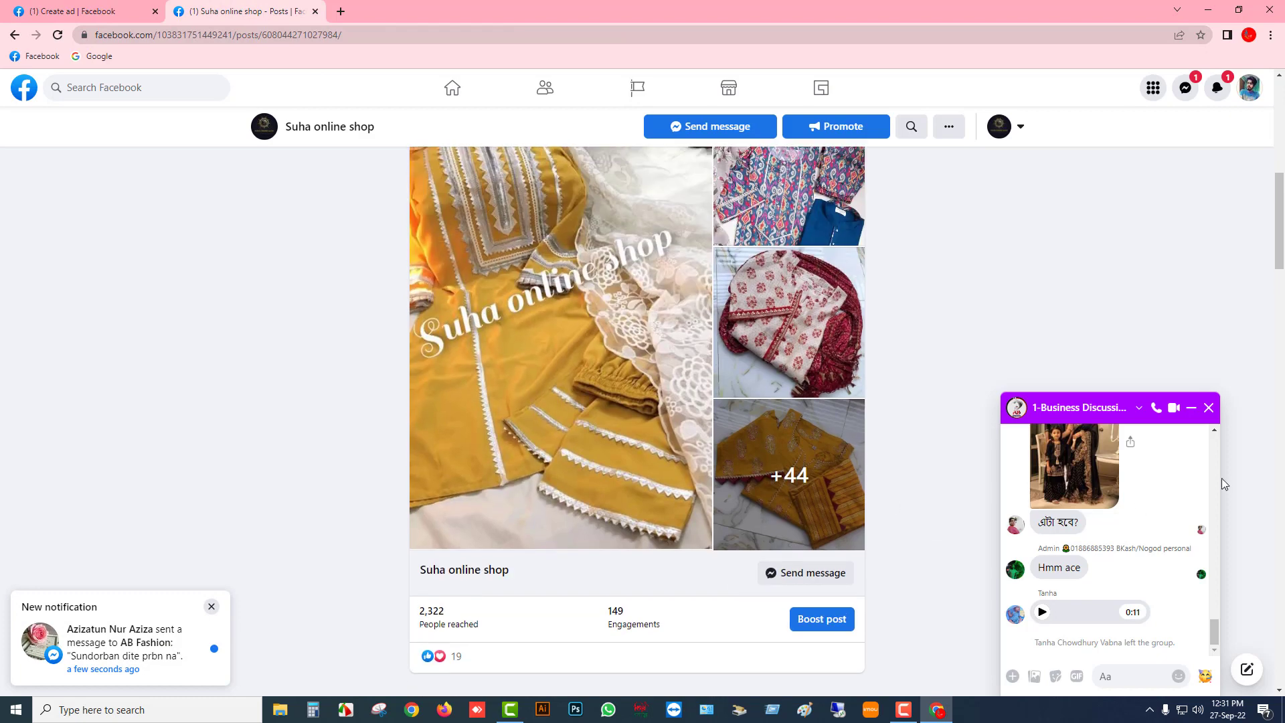
{"action": "left_click", "coordinate": [1209, 408]}
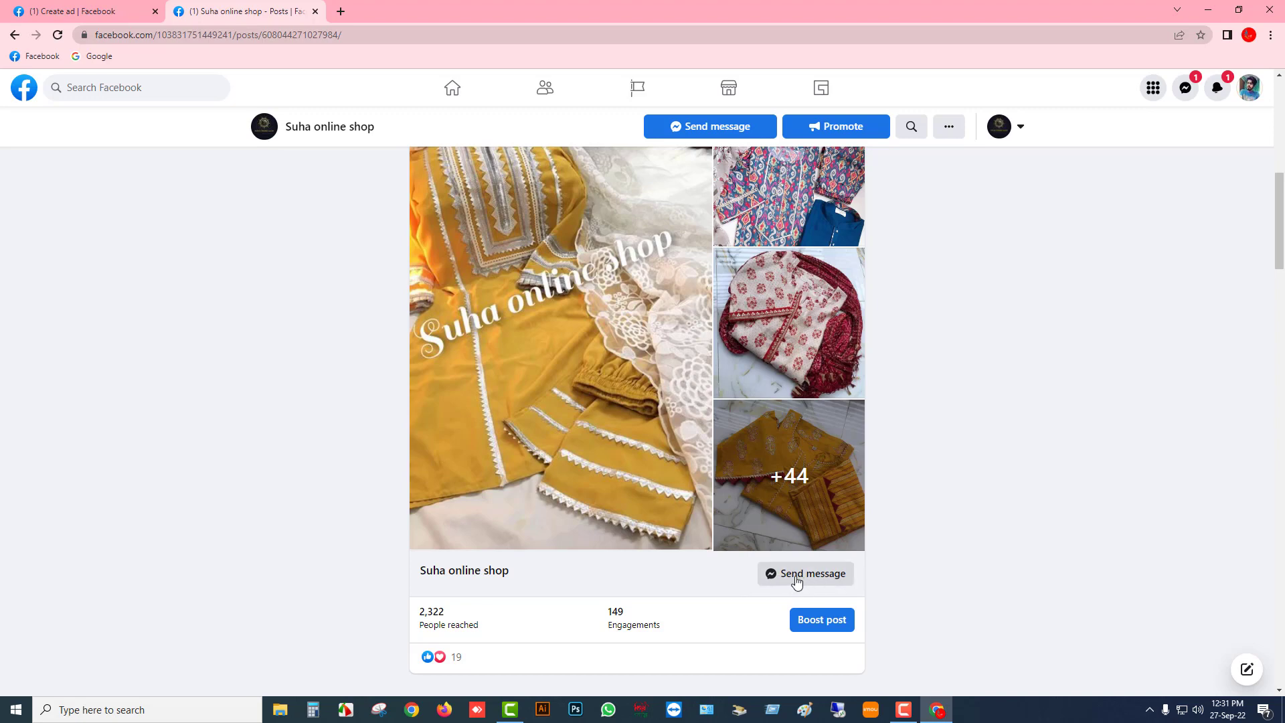
{"action": "left_click", "coordinate": [18, 8]}
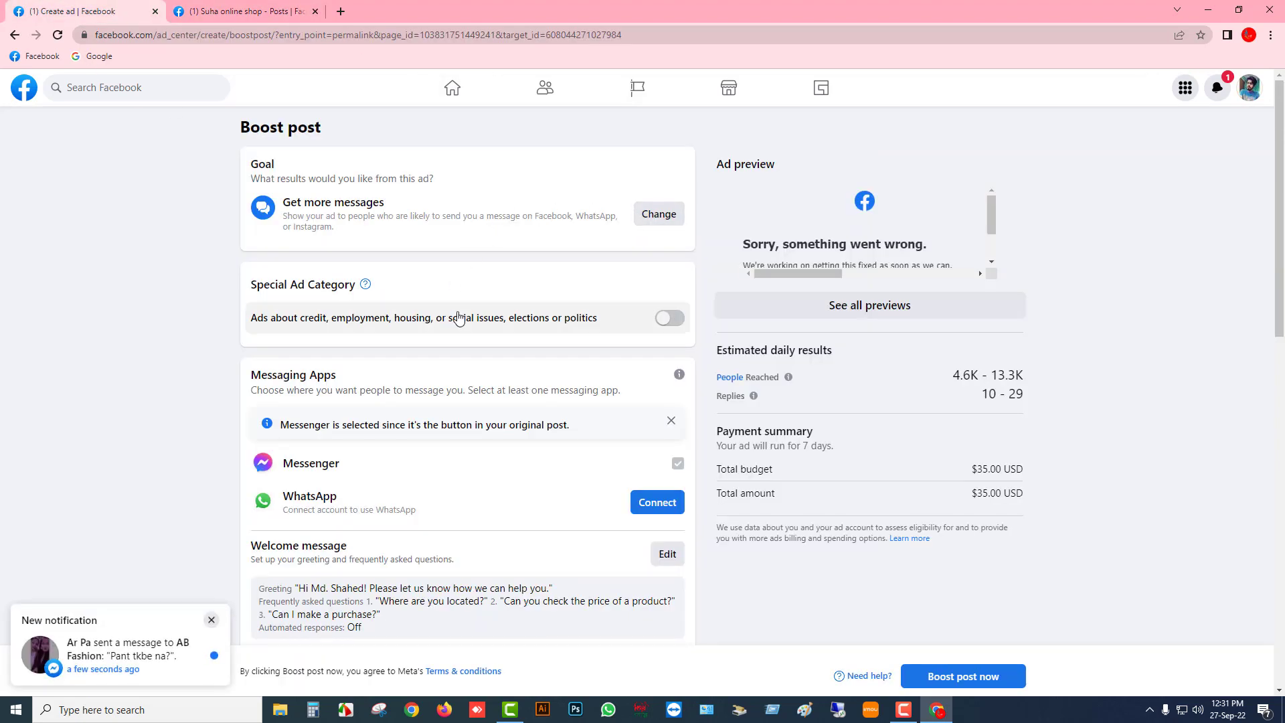
{"action": "left_click", "coordinate": [241, 11]}
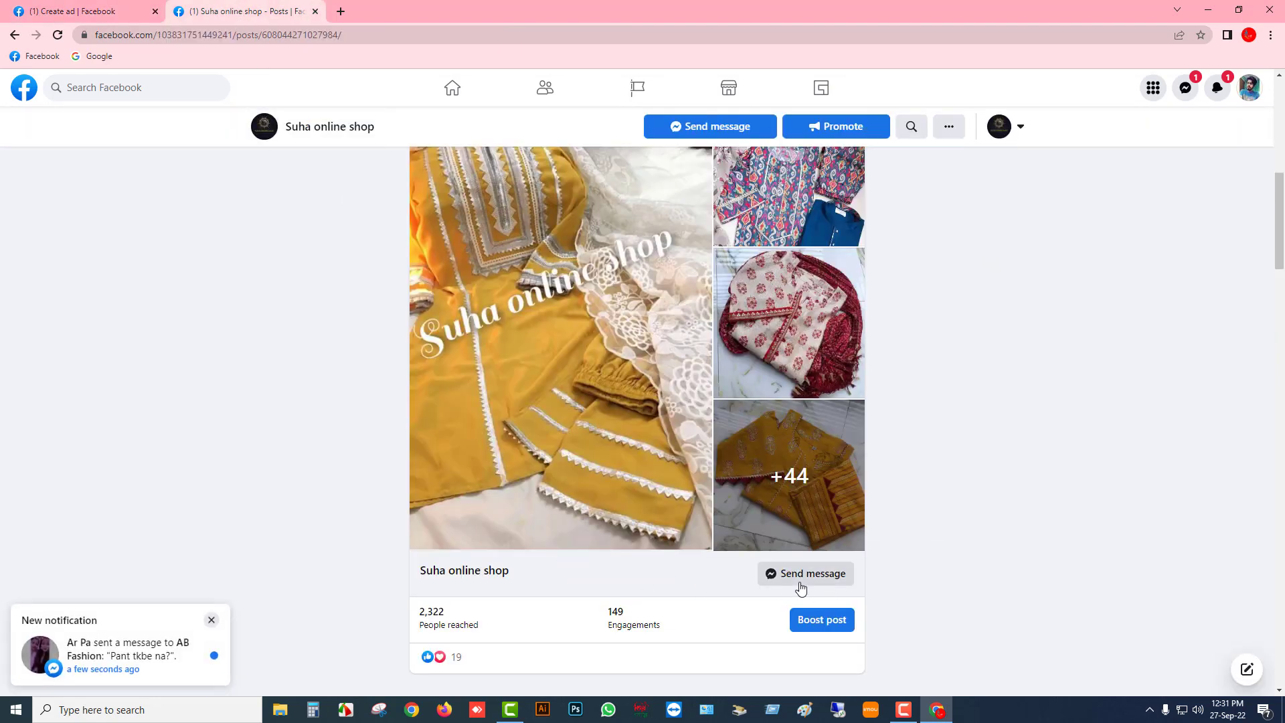
{"action": "scroll", "coordinate": [802, 589], "scroll_direction": "up", "scroll_amount": 6}
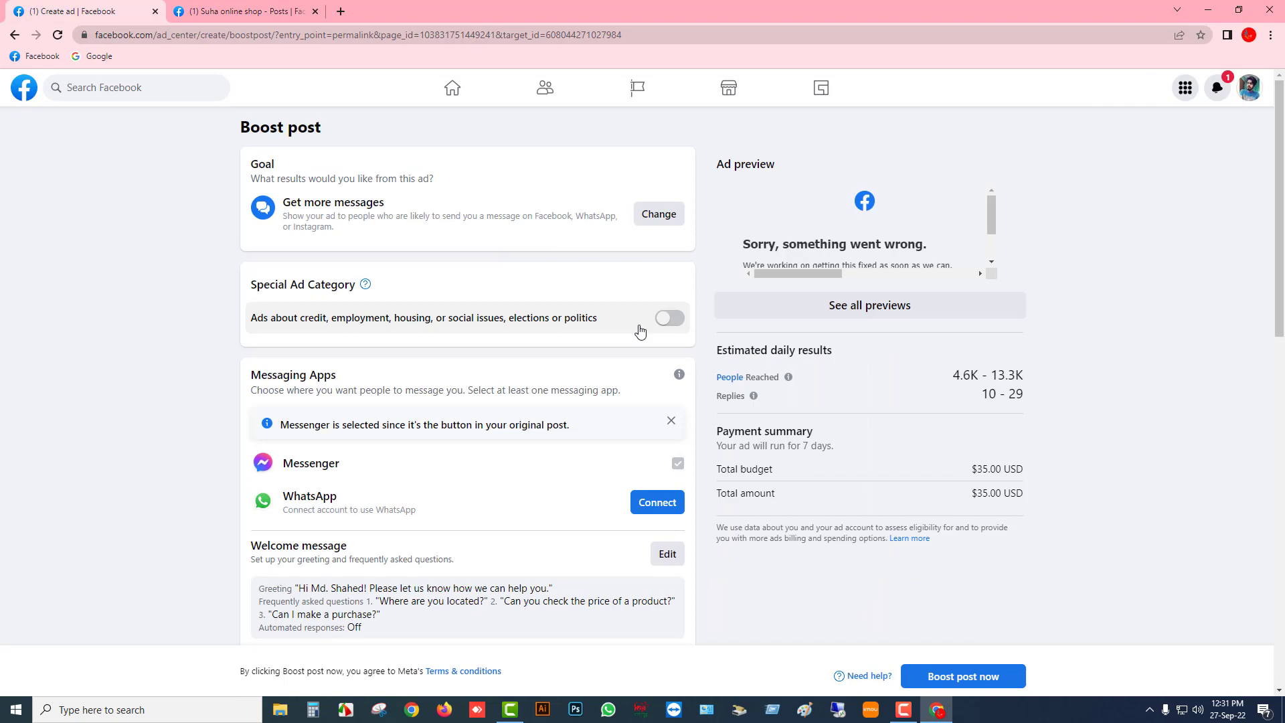
Check the ad's messaging apps, and open the targeted audience for editing to review its gender, age, location and interests
{"action": "scroll", "coordinate": [402, 390], "scroll_direction": "down", "scroll_amount": 6}
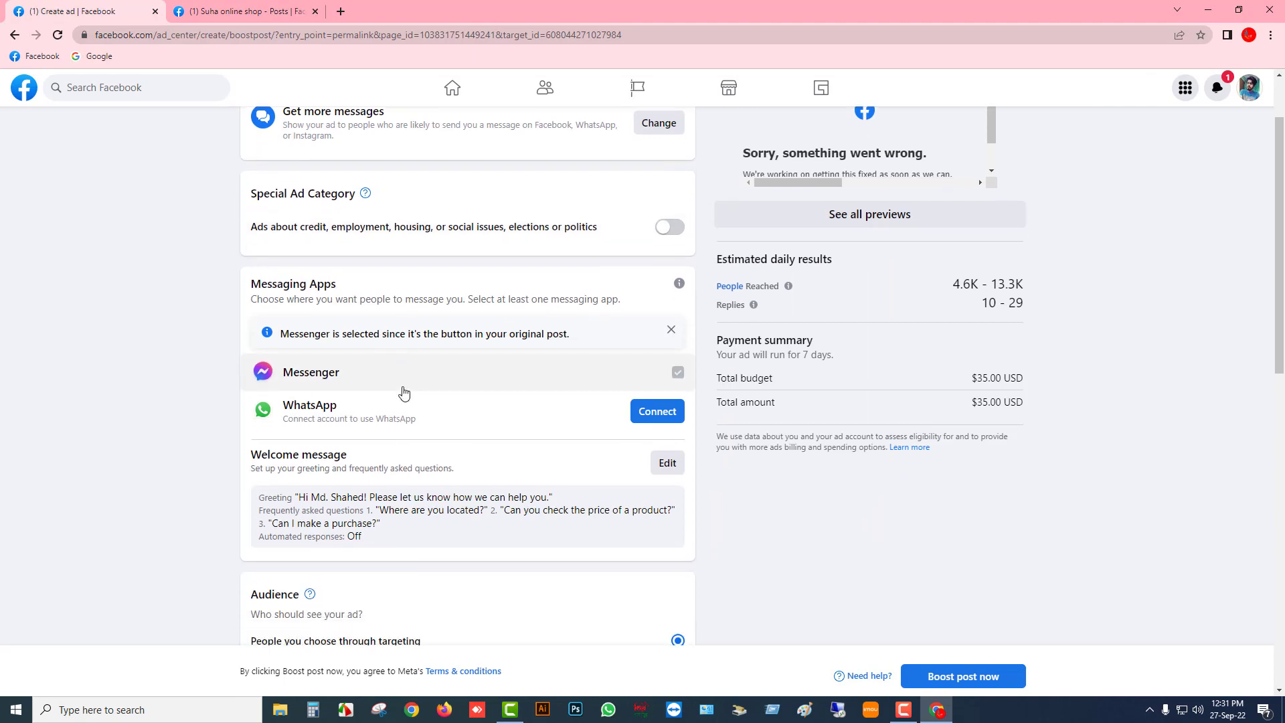
{"action": "scroll", "coordinate": [554, 284], "scroll_direction": "up", "scroll_amount": 2}
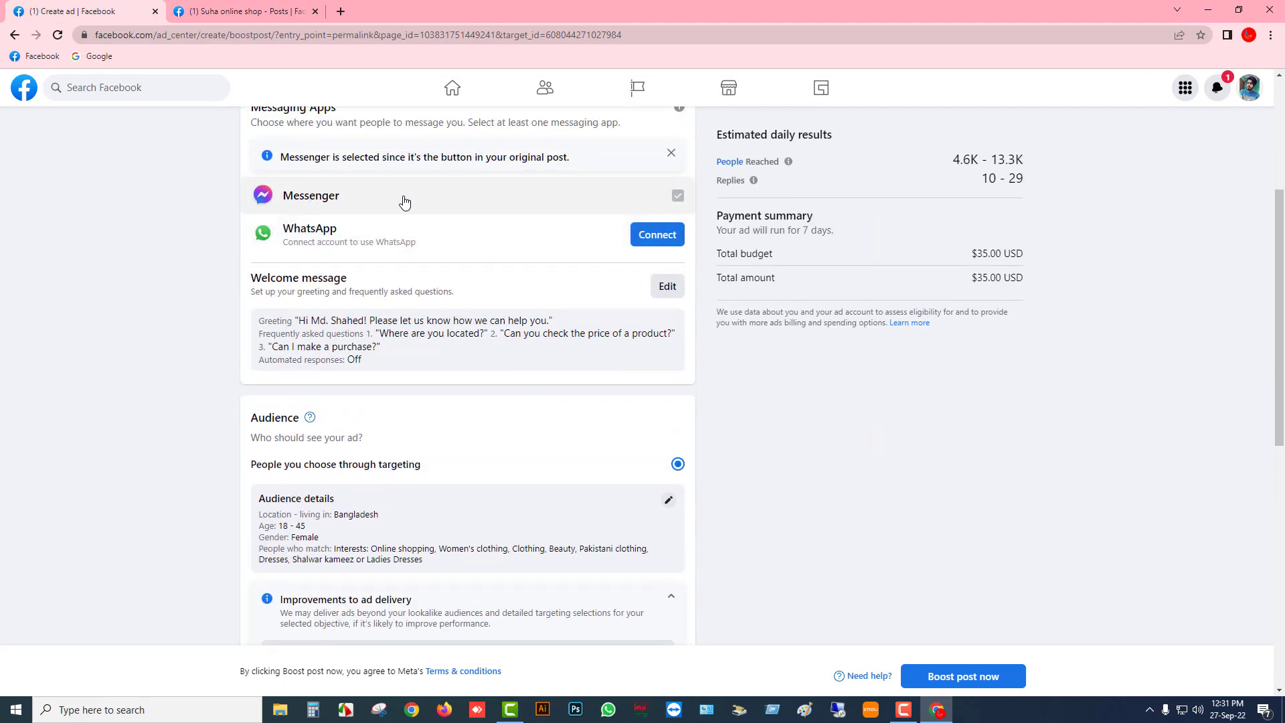
{"action": "scroll", "coordinate": [542, 271], "scroll_direction": "down", "scroll_amount": 4}
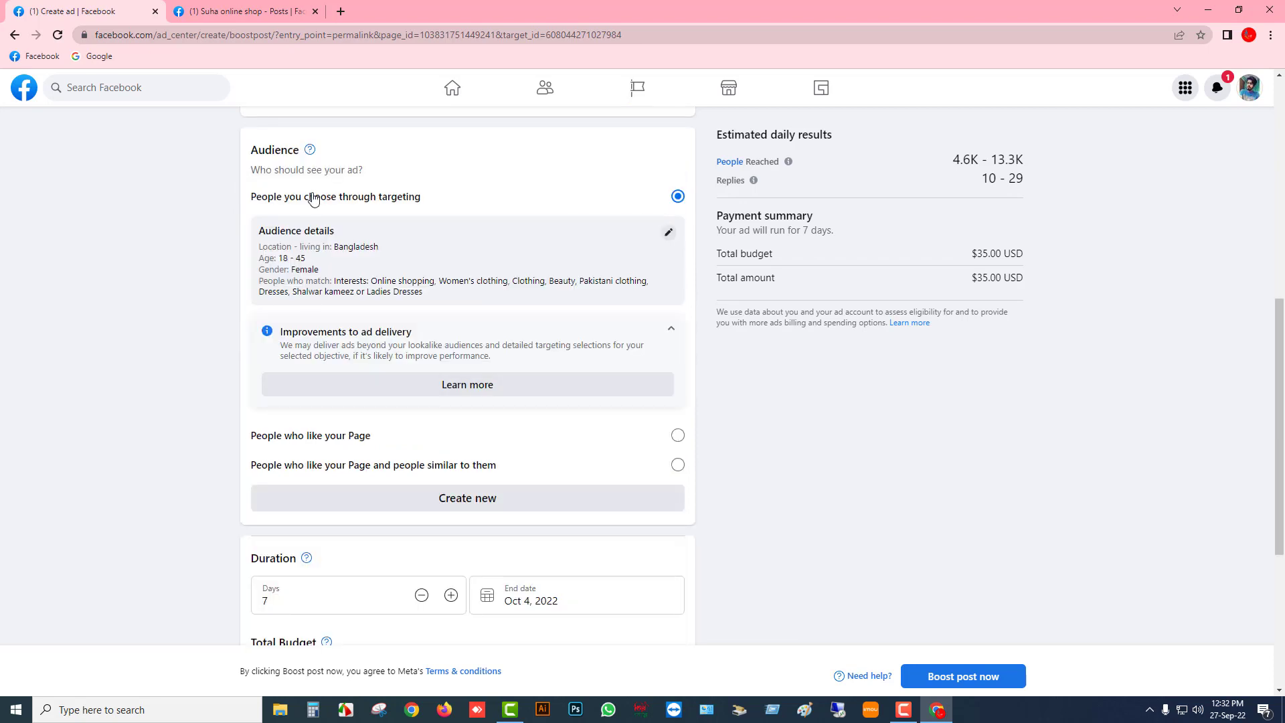
{"action": "left_click", "coordinate": [668, 233]}
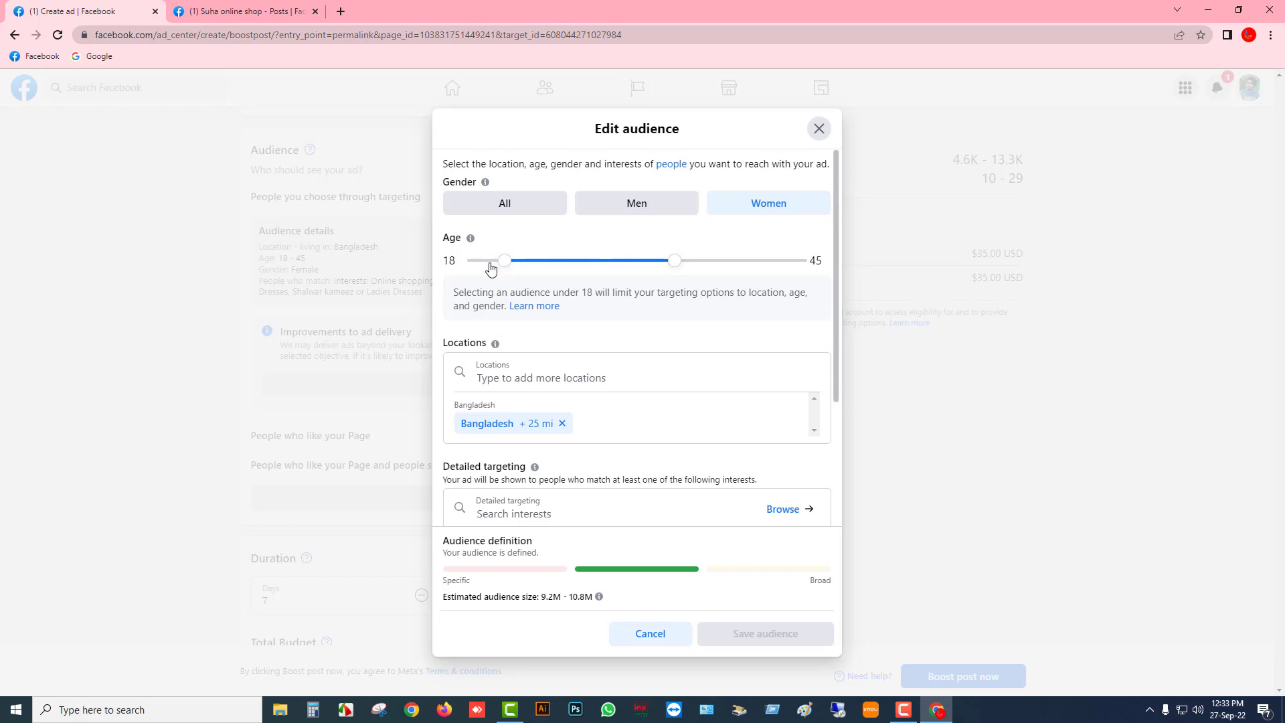
{"action": "scroll", "coordinate": [555, 422], "scroll_direction": "down", "scroll_amount": 3}
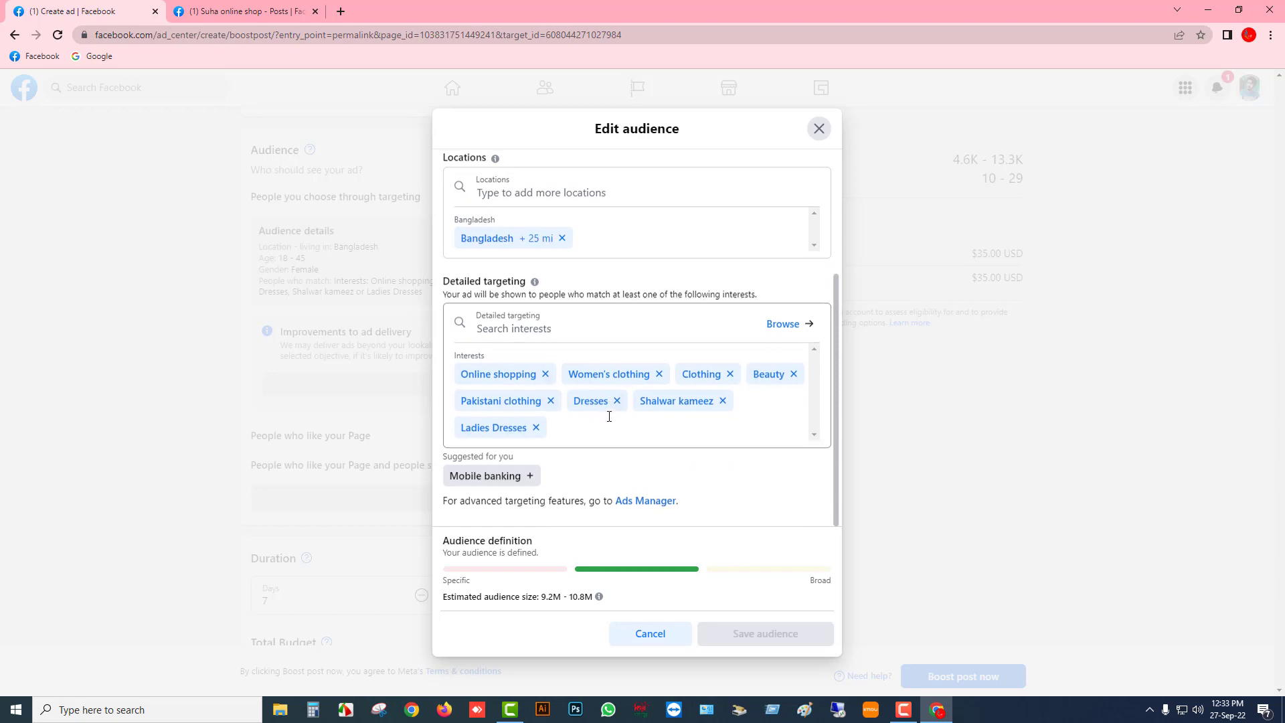
{"action": "scroll", "coordinate": [574, 482], "scroll_direction": "up", "scroll_amount": 2}
{"action": "scroll", "coordinate": [580, 440], "scroll_direction": "down", "scroll_amount": 1}
{"action": "scroll", "coordinate": [580, 440], "scroll_direction": "up", "scroll_amount": 2}
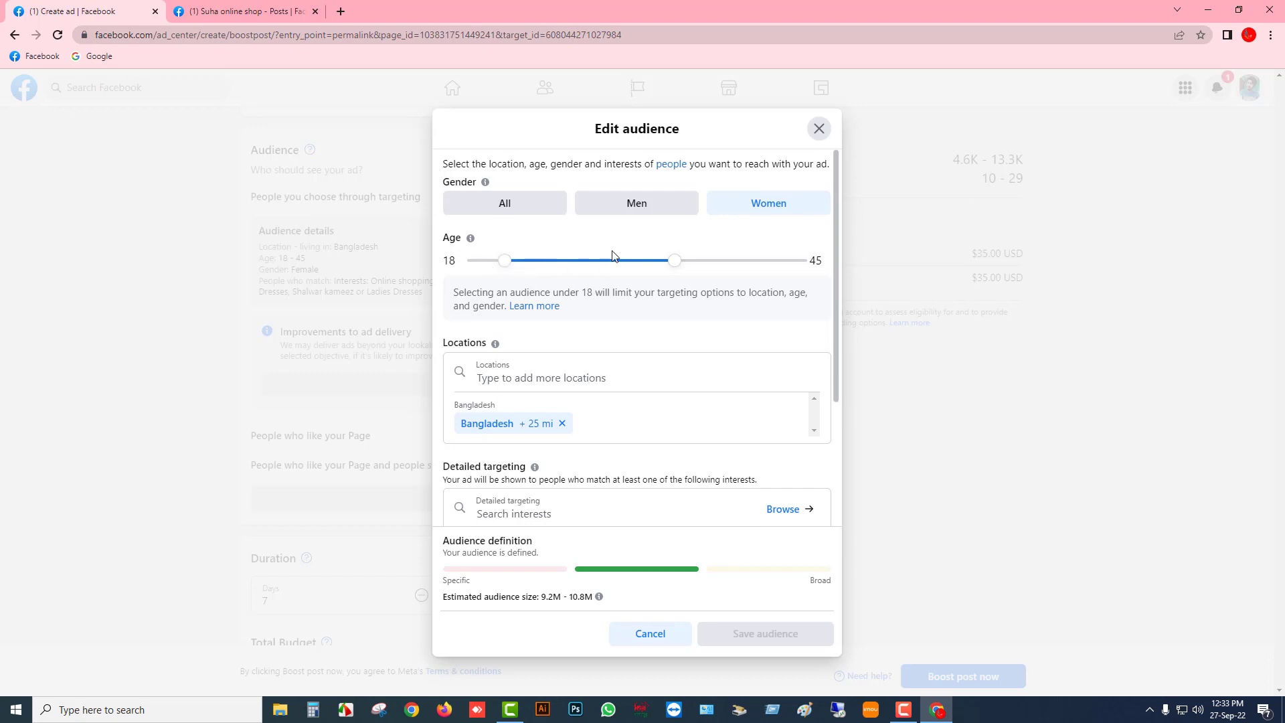
{"action": "scroll", "coordinate": [457, 219], "scroll_direction": "down", "scroll_amount": 2}
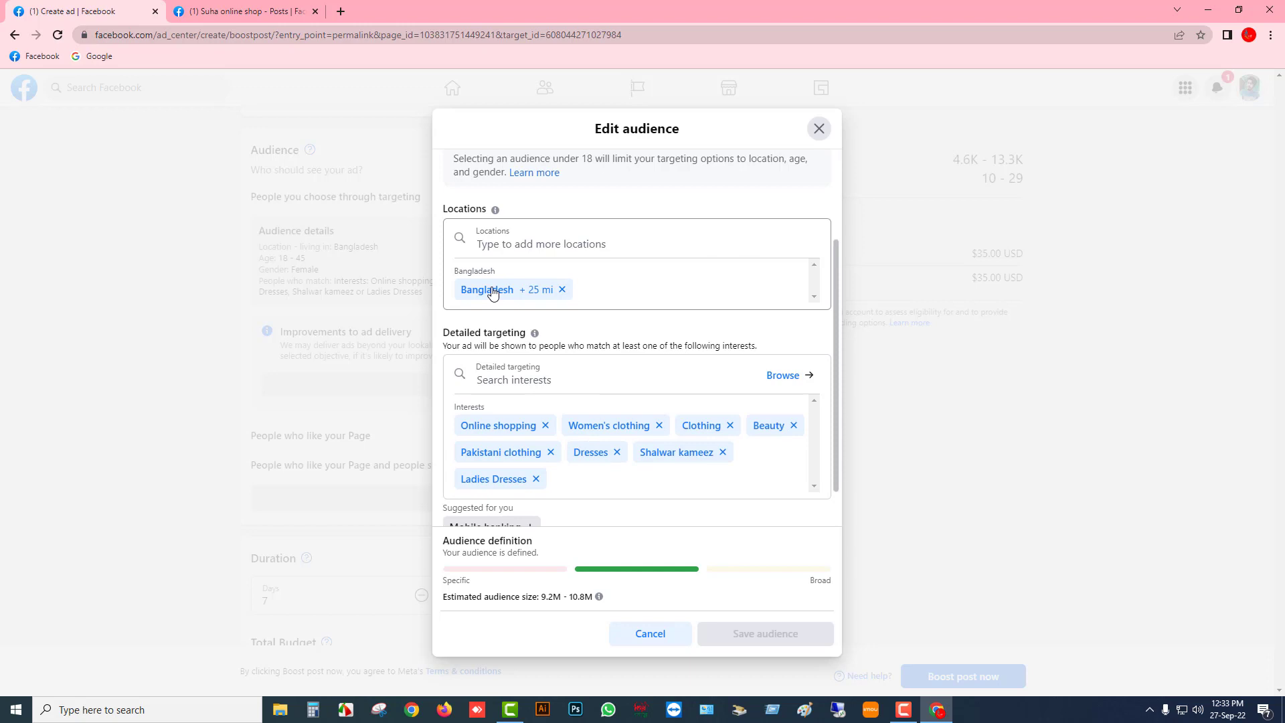
Inspect the audience's location map and detailed targeting interests, and cancel the audience editing
{"action": "left_click", "coordinate": [505, 244]}
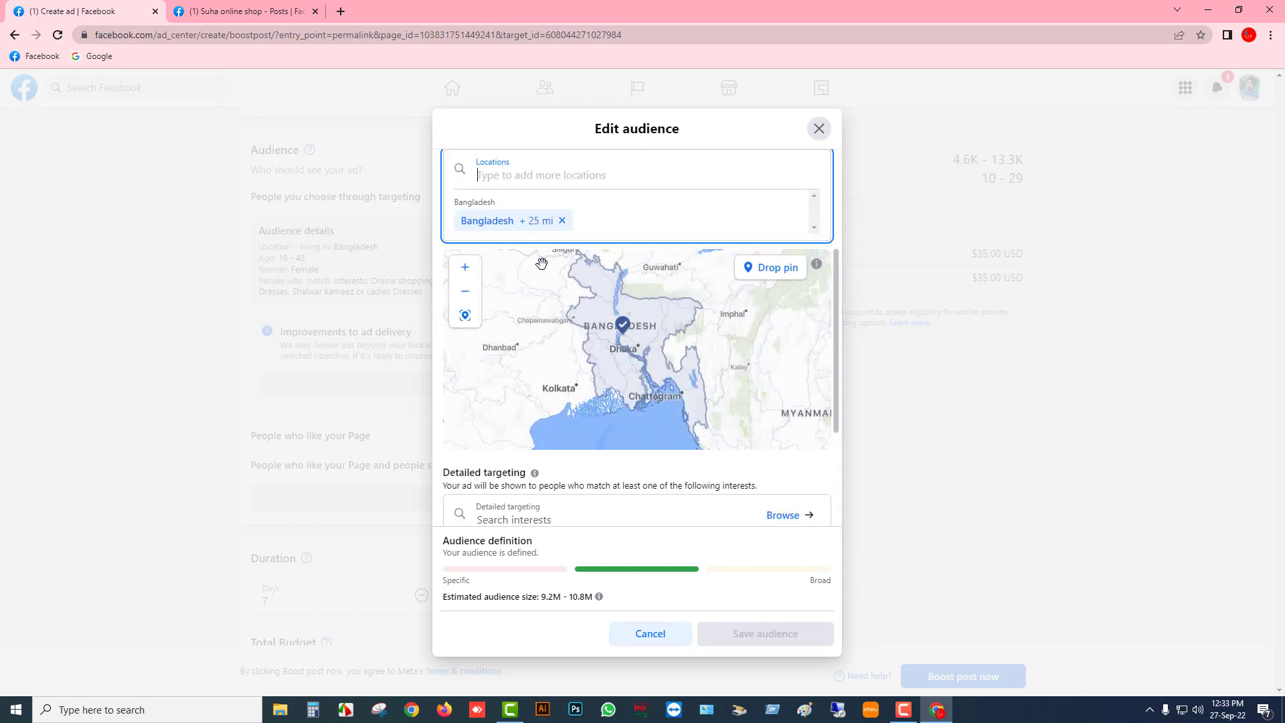
{"action": "left_click_drag", "start_coordinate": [542, 264], "coordinate": [415, 218]}
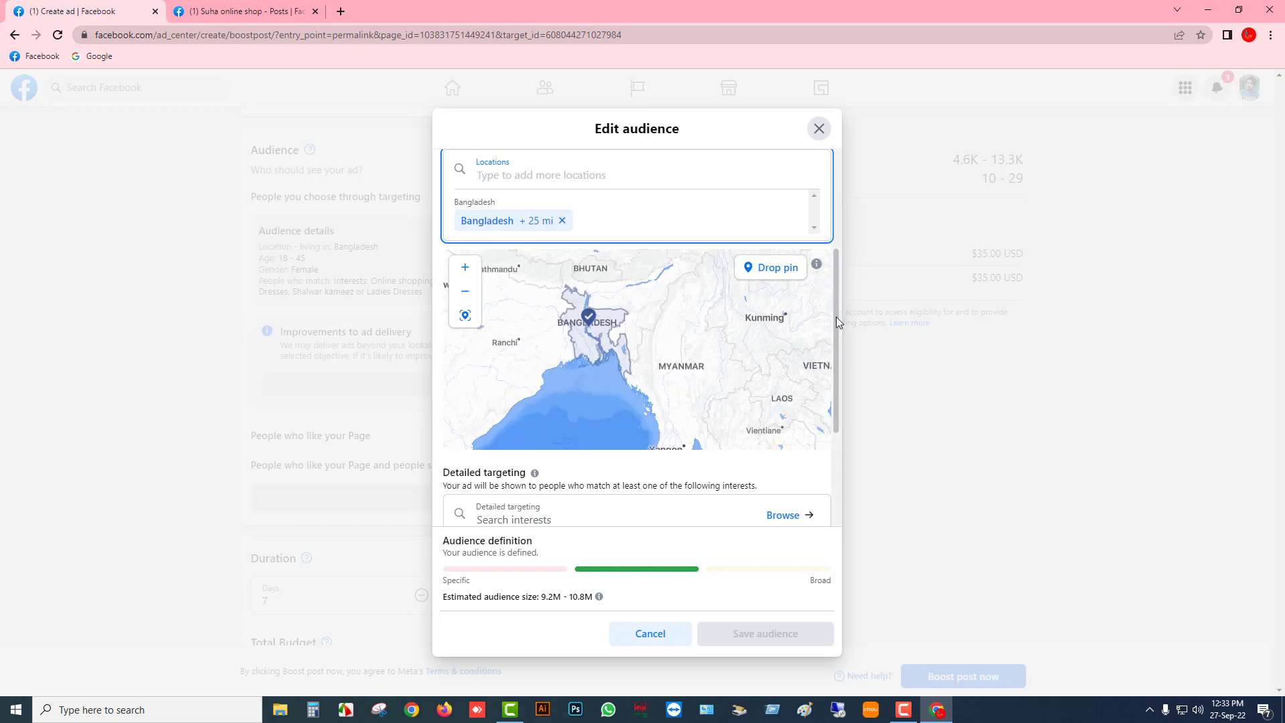
{"action": "scroll", "coordinate": [609, 455], "scroll_direction": "down", "scroll_amount": 3}
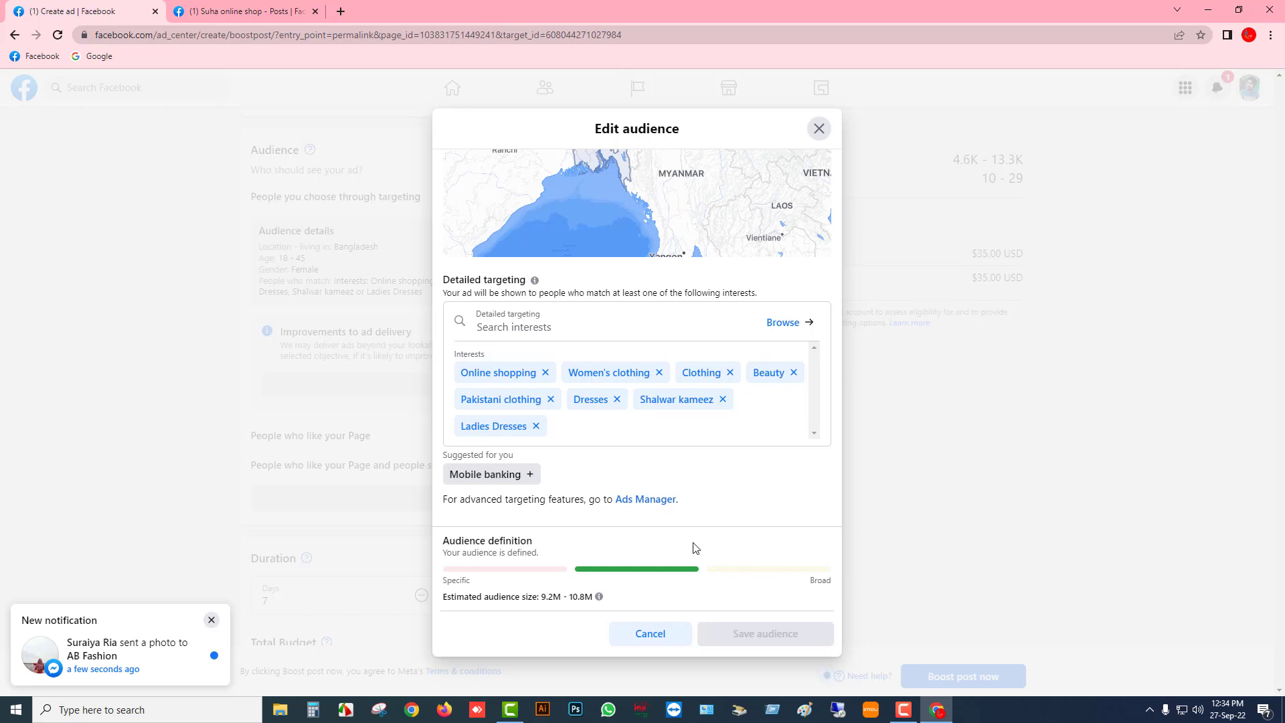
{"action": "left_click", "coordinate": [651, 636]}
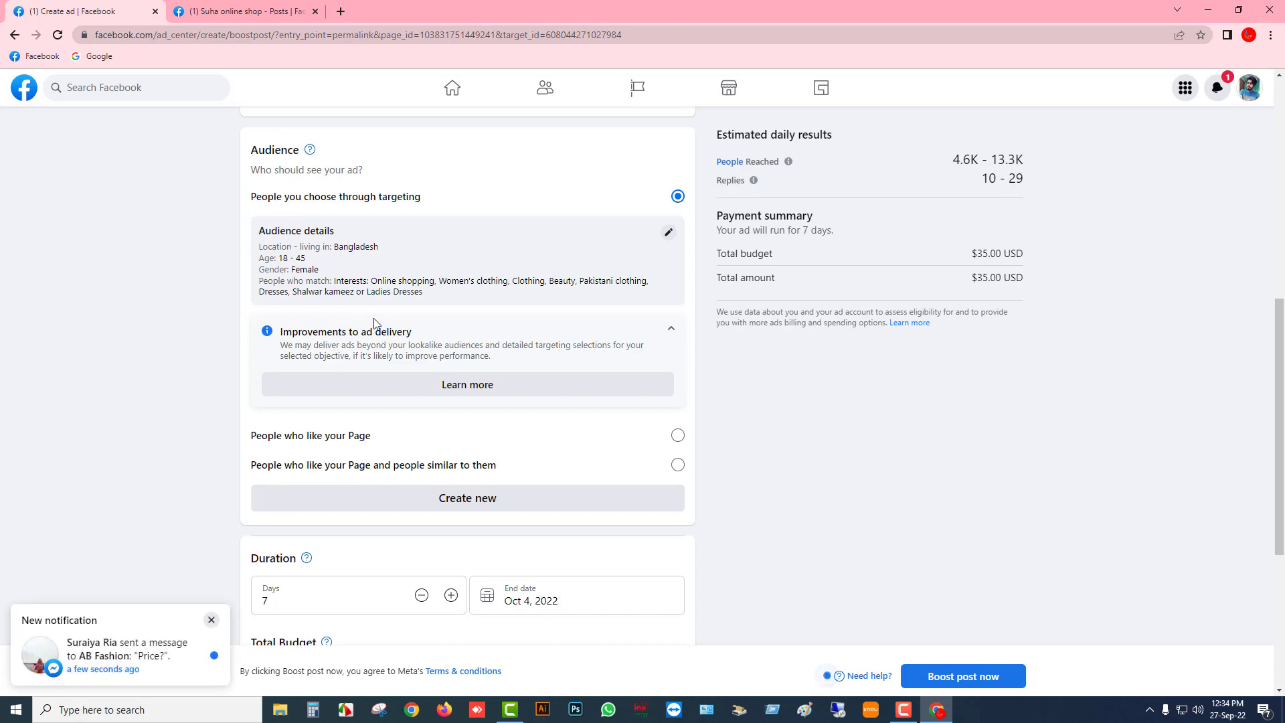
Review the ad's duration and total budget, and expand the placements to view the available platforms
{"action": "scroll", "coordinate": [493, 450], "scroll_direction": "down", "scroll_amount": 5}
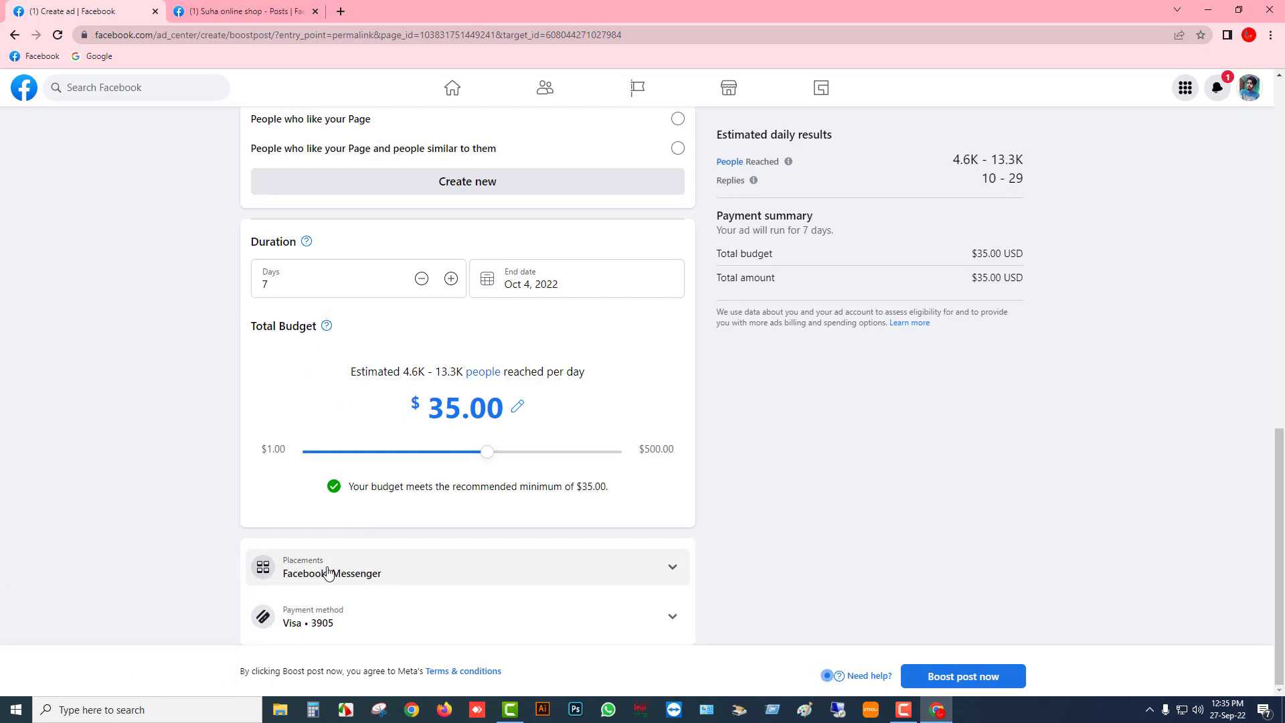
{"action": "left_click", "coordinate": [333, 573]}
{"action": "scroll", "coordinate": [432, 546], "scroll_direction": "down", "scroll_amount": 2}
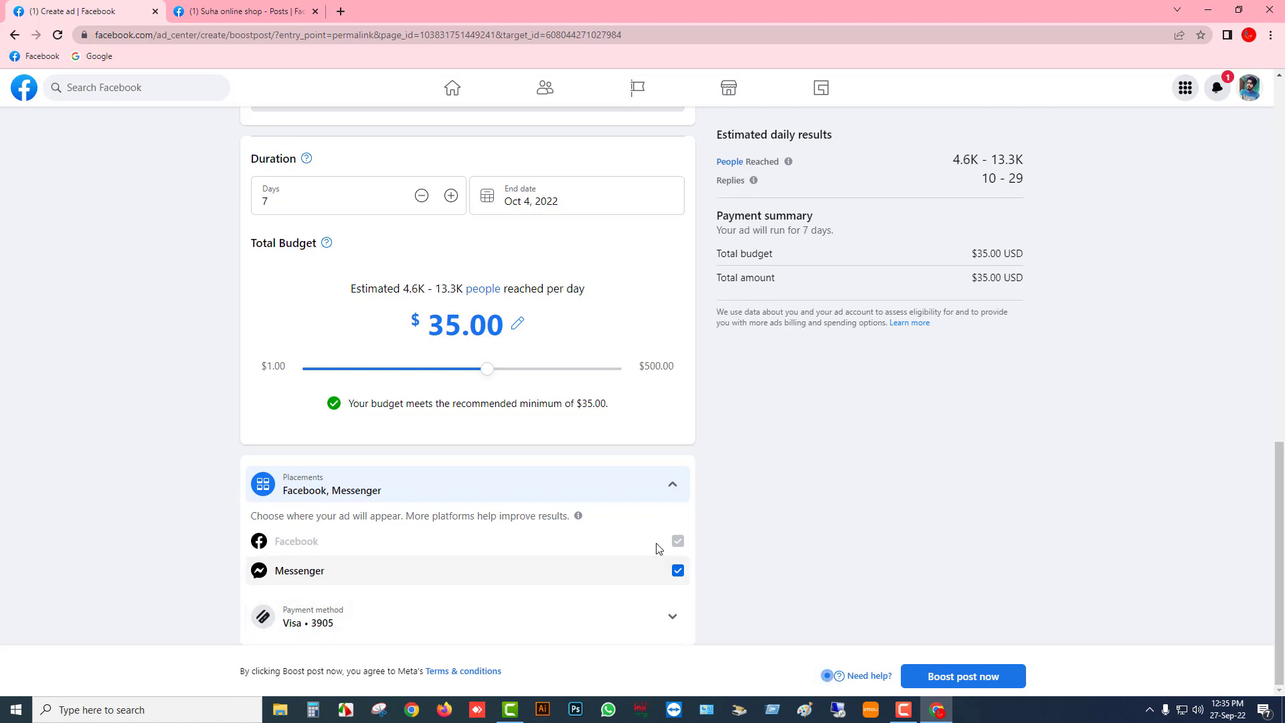
Collapse the placements, recheck the boost settings from goal to payment method, and submit the post's boost
{"action": "left_click", "coordinate": [671, 484]}
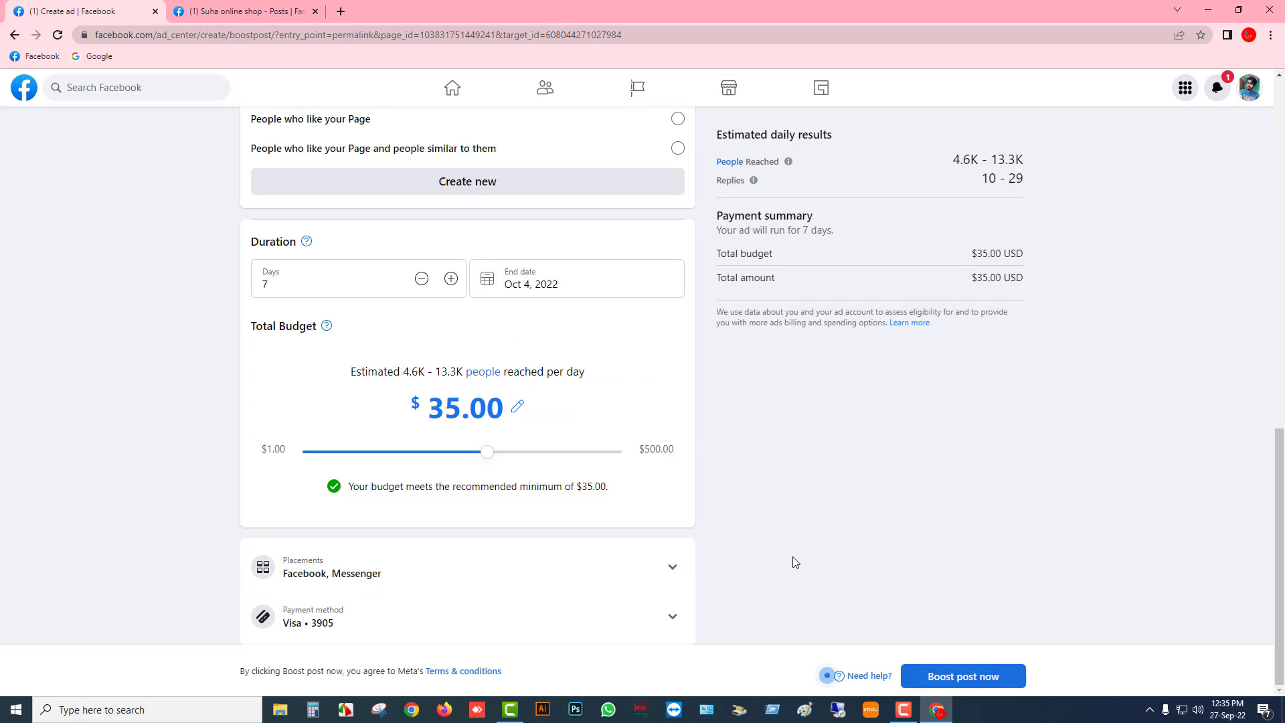
{"action": "scroll", "coordinate": [591, 468], "scroll_direction": "up", "scroll_amount": 10}
{"action": "scroll", "coordinate": [592, 467], "scroll_direction": "up", "scroll_amount": 2}
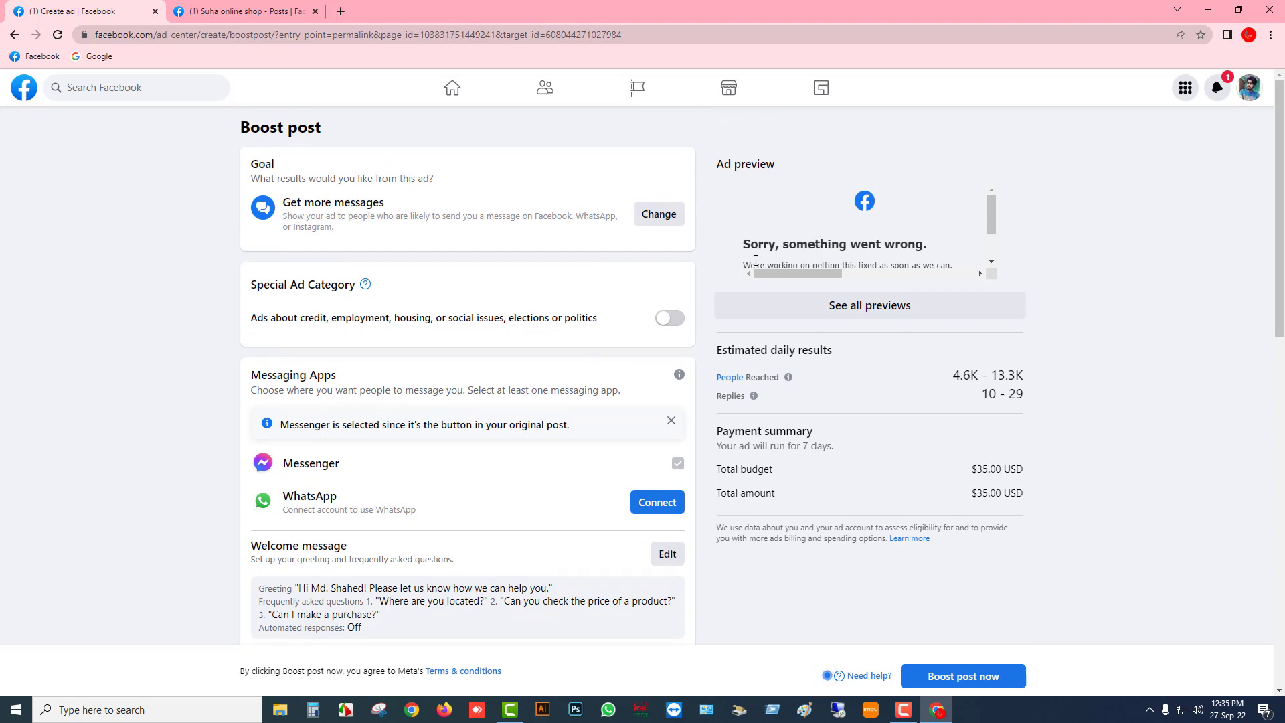
{"action": "scroll", "coordinate": [817, 242], "scroll_direction": "down", "scroll_amount": 1}
{"action": "scroll", "coordinate": [797, 318], "scroll_direction": "down", "scroll_amount": 12}
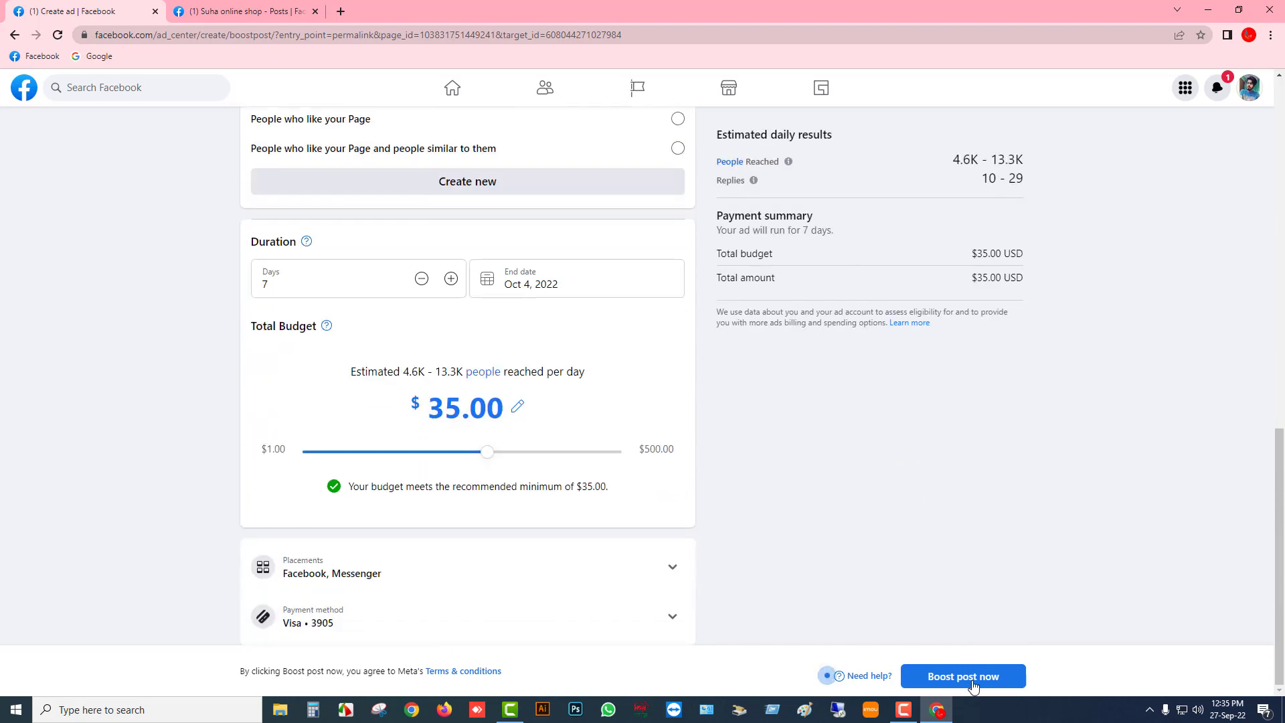
{"action": "left_click", "coordinate": [968, 684]}
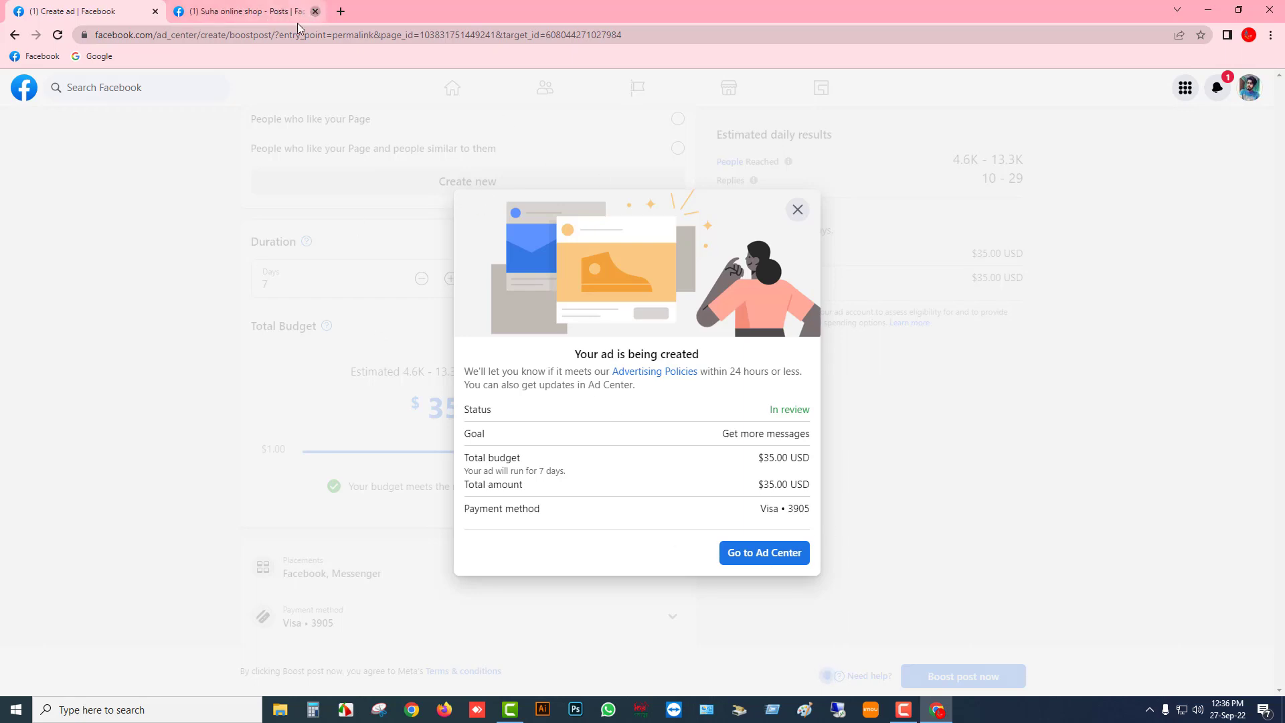
Close the page's old posts tab, and open the Suha online shop page's Ad Center in a separate Facebook tab
{"action": "left_click", "coordinate": [315, 12]}
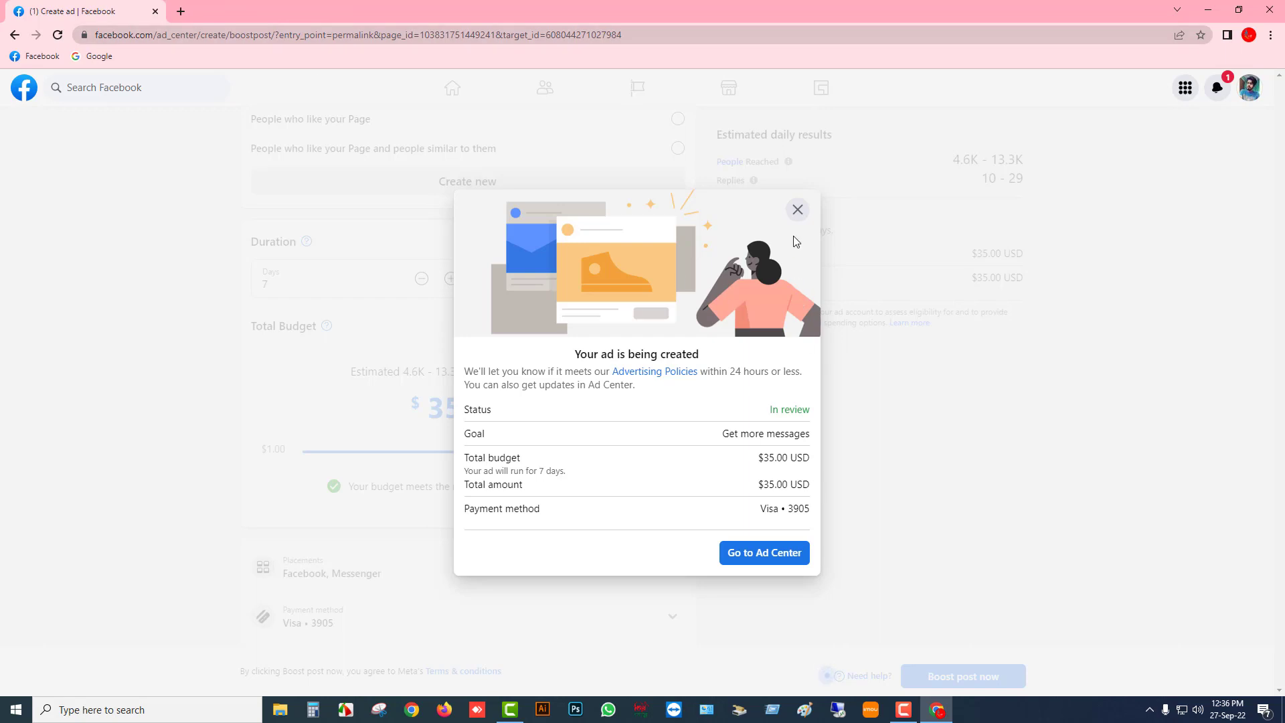
{"action": "left_click", "coordinate": [34, 55]}
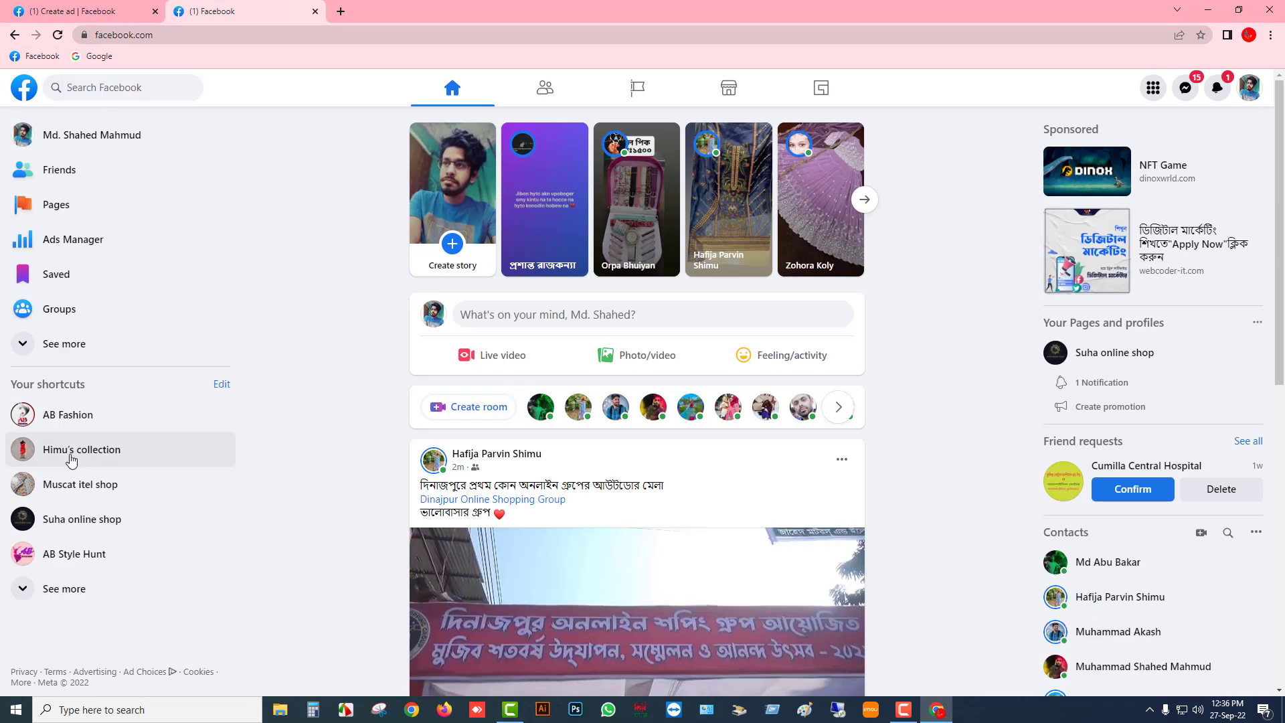
{"action": "left_click", "coordinate": [100, 520]}
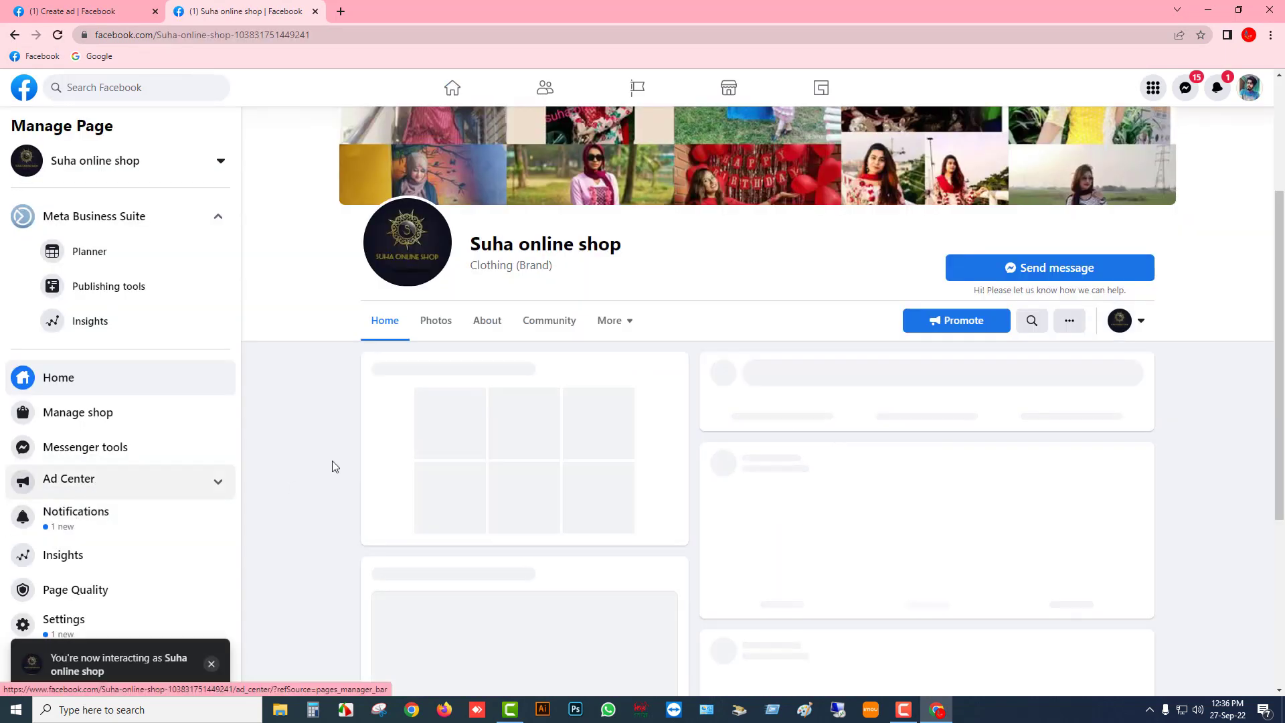
{"action": "left_click", "coordinate": [60, 488]}
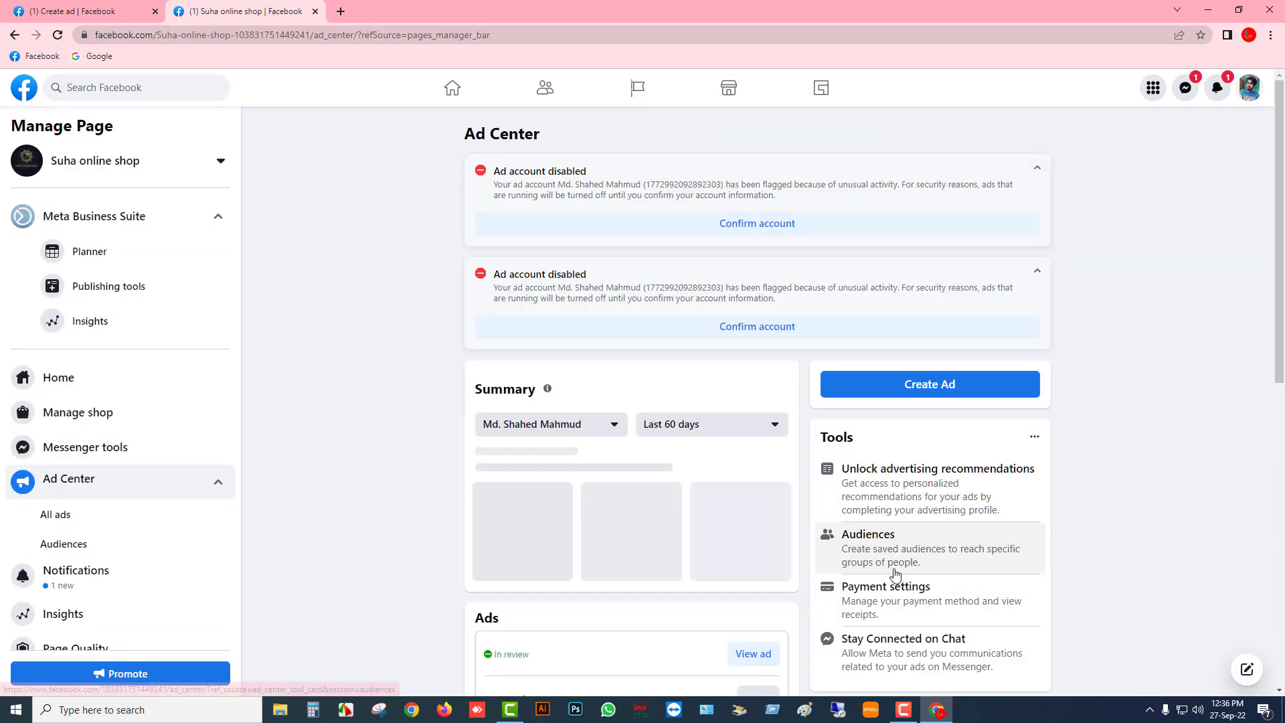
Review the page's recent ads, and open the full ads list to compare reach, messaging conversations started and spend
{"action": "scroll", "coordinate": [1071, 573], "scroll_direction": "down", "scroll_amount": 10}
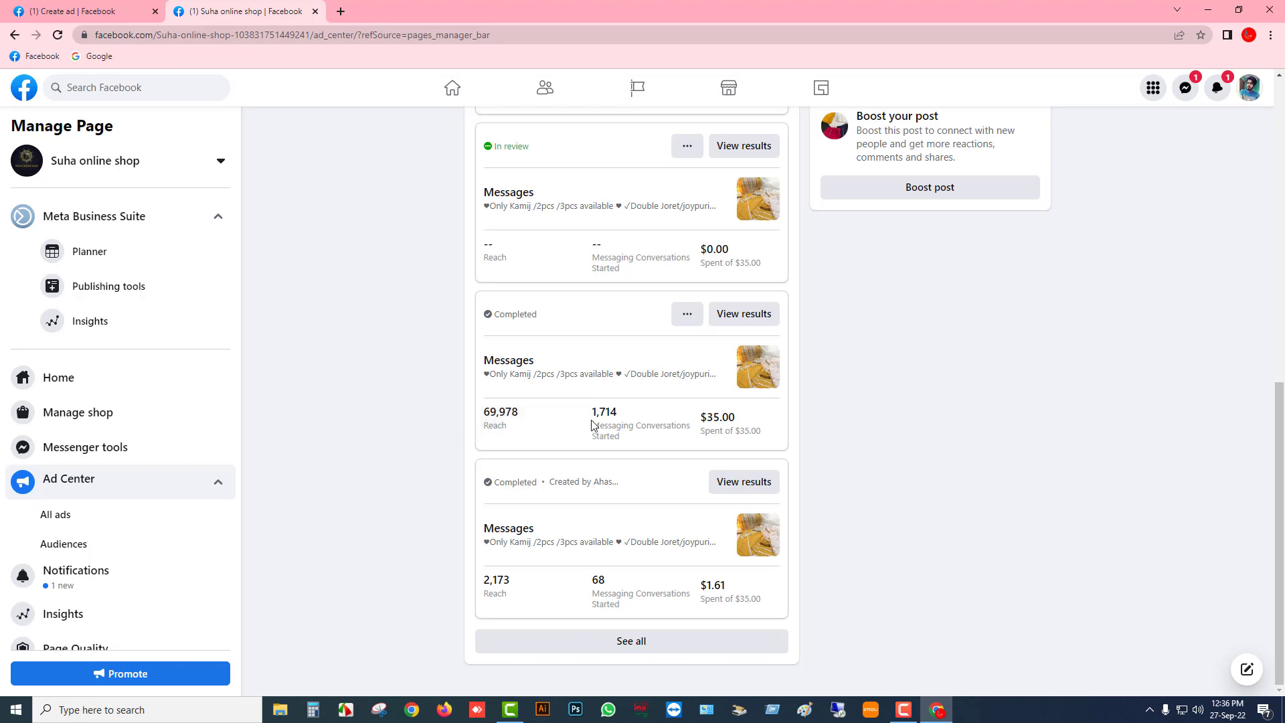
{"action": "left_click", "coordinate": [625, 429]}
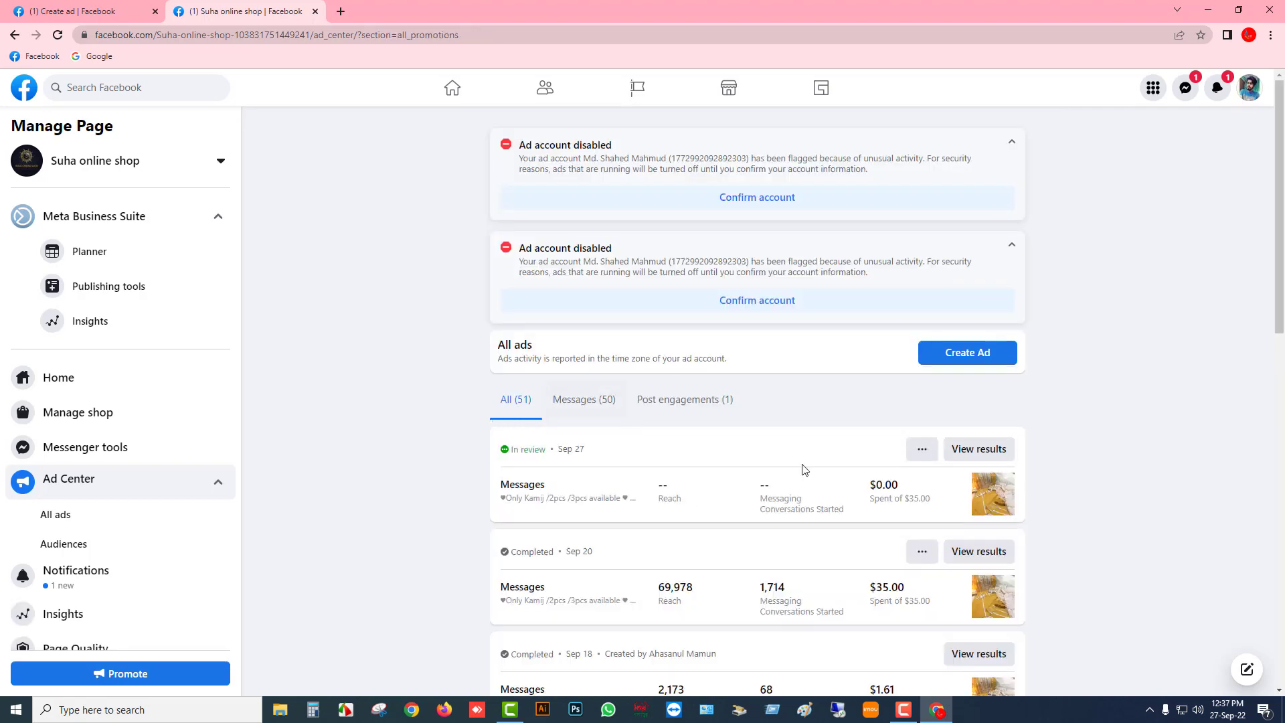
{"action": "scroll", "coordinate": [806, 477], "scroll_direction": "down", "scroll_amount": 7}
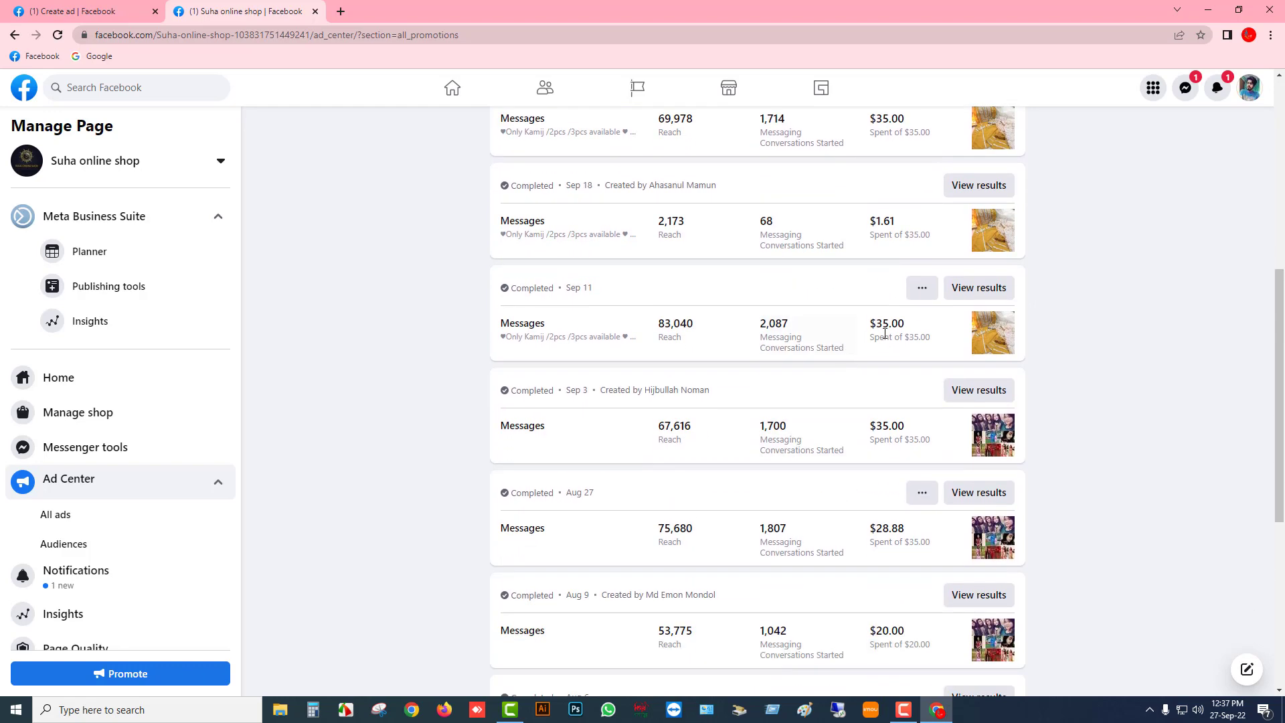